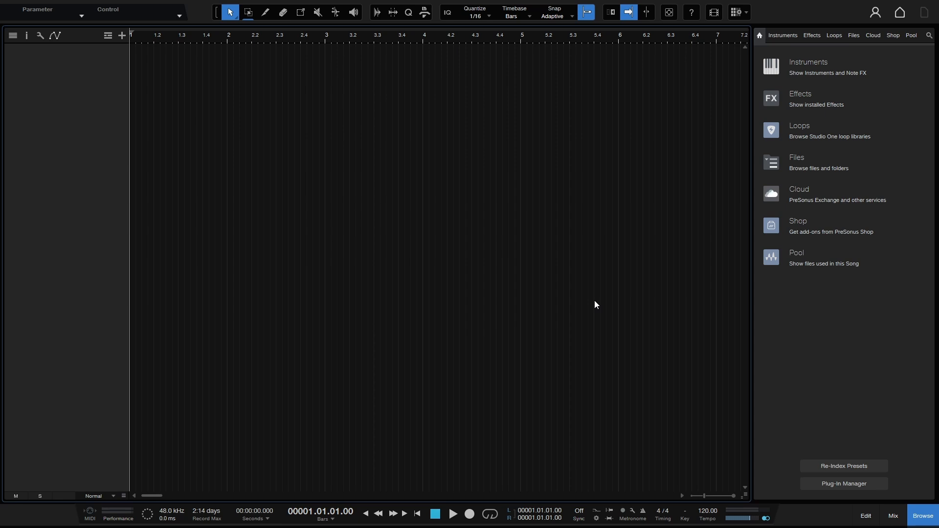
Add a Mai Tai instrument track from the PreSonus instruments and hide the browser.
{"action": "left_click", "coordinate": [810, 64]}
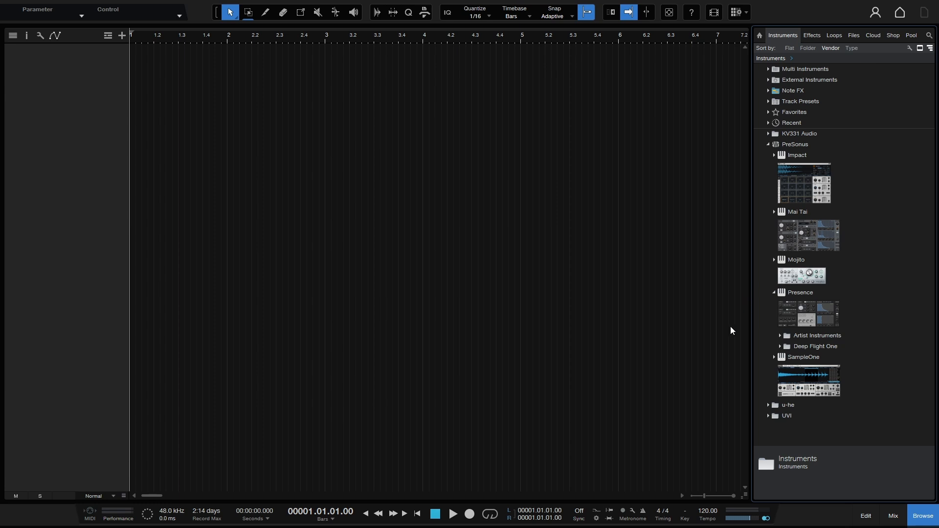
{"action": "left_click", "coordinate": [774, 294]}
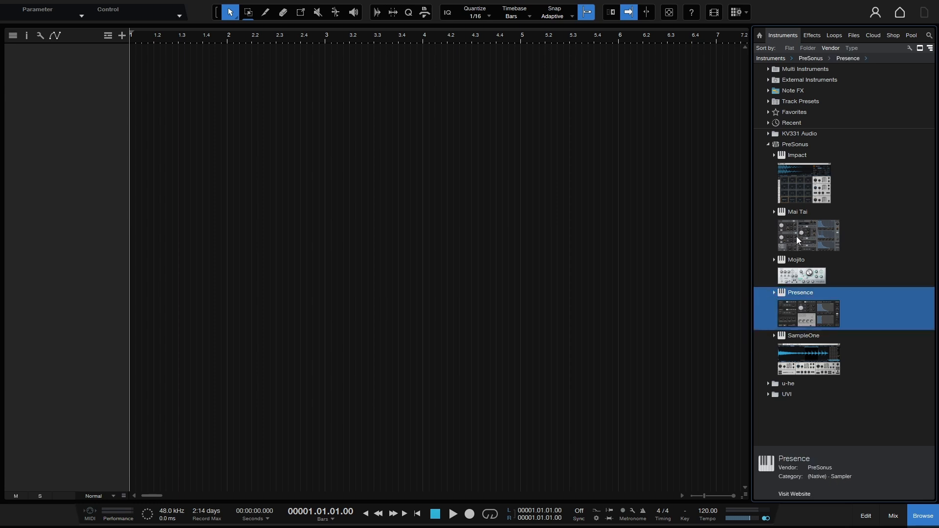
{"action": "left_click_drag", "start_coordinate": [809, 233], "coordinate": [316, 157]}
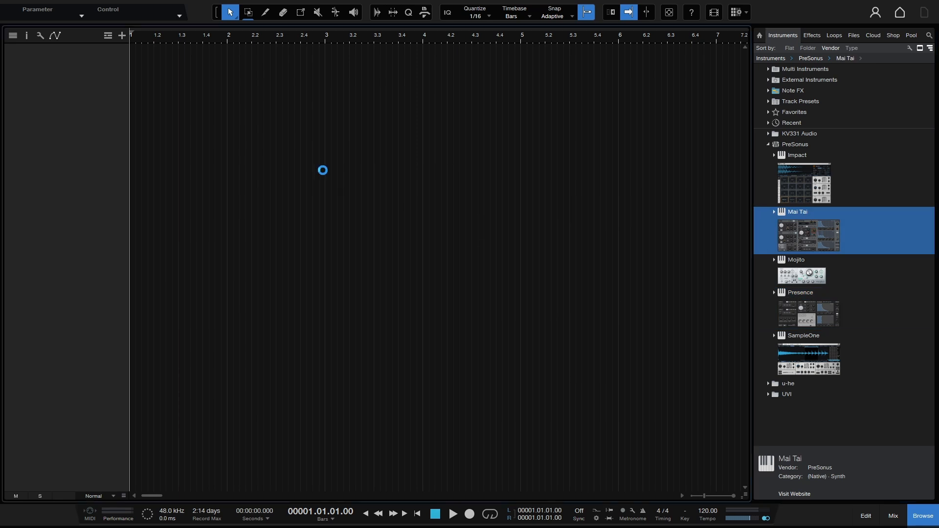
{"action": "left_click", "coordinate": [924, 517]}
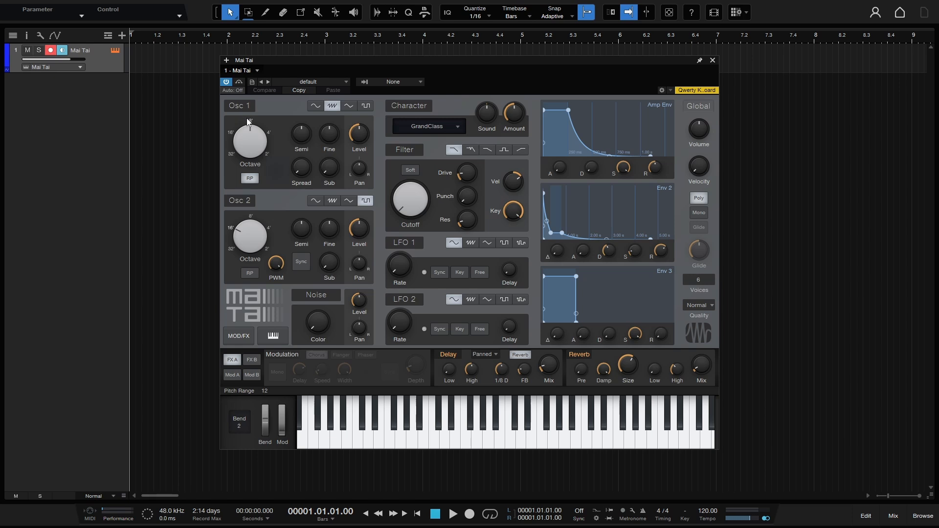
Enlarge the Mai Tai track to the Large height and colour it dark green.
{"action": "key", "text": "shift+e"}
{"action": "key", "text": "shift+e"}
{"action": "key", "text": "shift+e"}
{"action": "key", "text": "shift+e"}
{"action": "key", "text": "shift+e"}
{"action": "key", "text": "shift+e"}
{"action": "key", "text": "shift+e"}
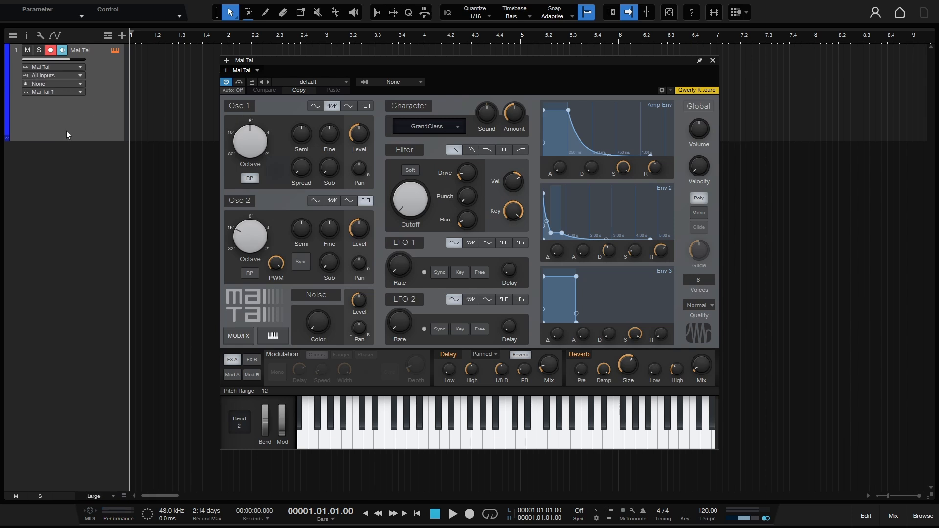
{"action": "left_click", "coordinate": [7, 106]}
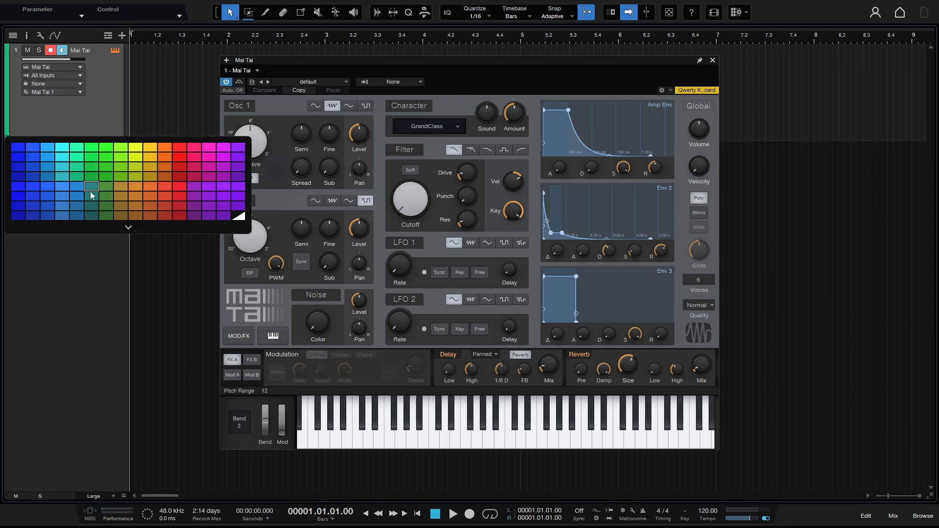
{"action": "left_click", "coordinate": [104, 216]}
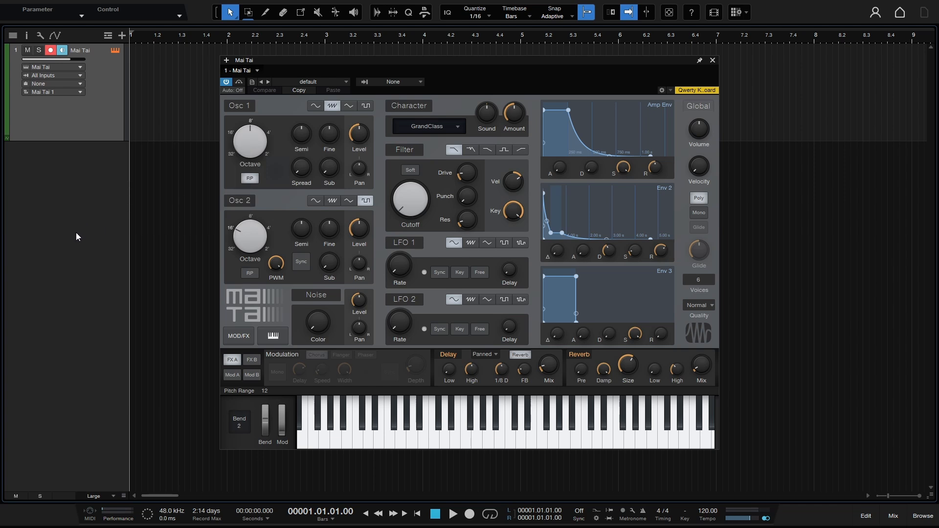
Load the "Pad - Dark Pad" preset into the Mai Tai synth.
{"action": "left_click", "coordinate": [344, 81]}
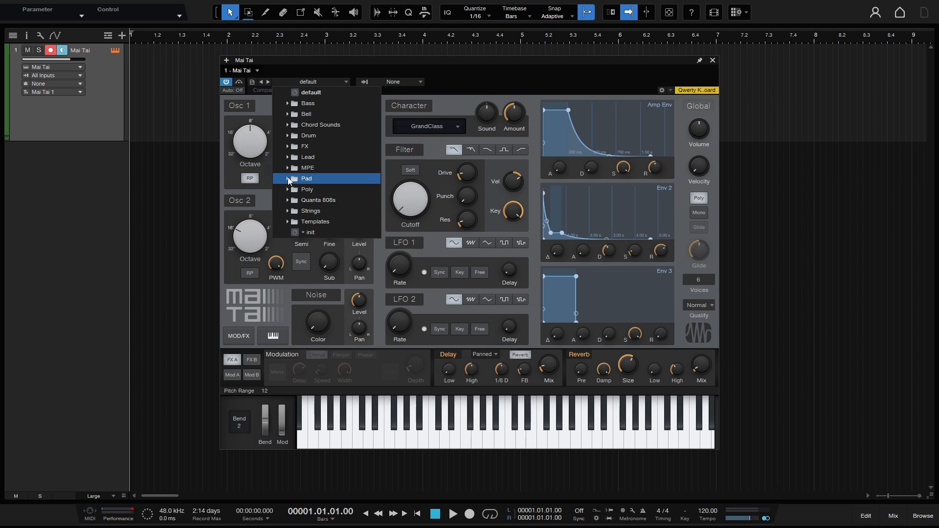
{"action": "left_click", "coordinate": [312, 179]}
{"action": "left_click", "coordinate": [327, 254]}
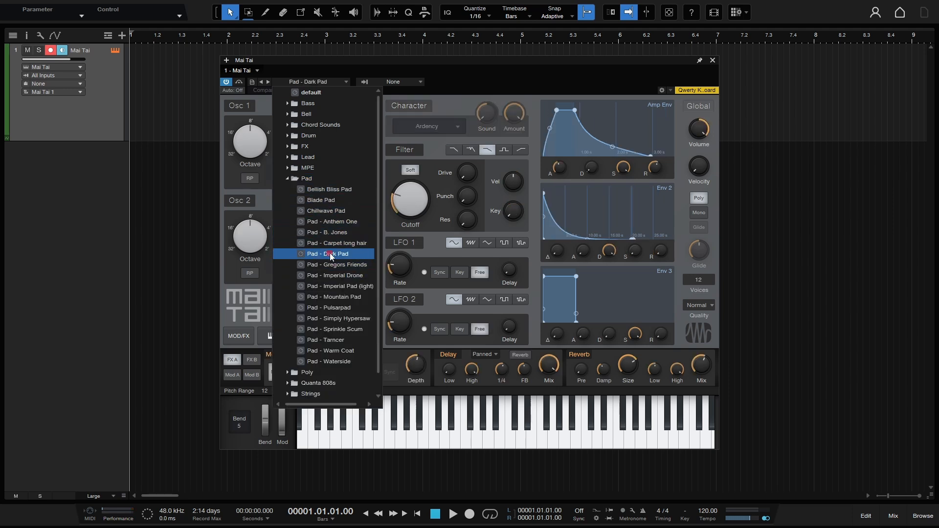
{"action": "left_click", "coordinate": [536, 88]}
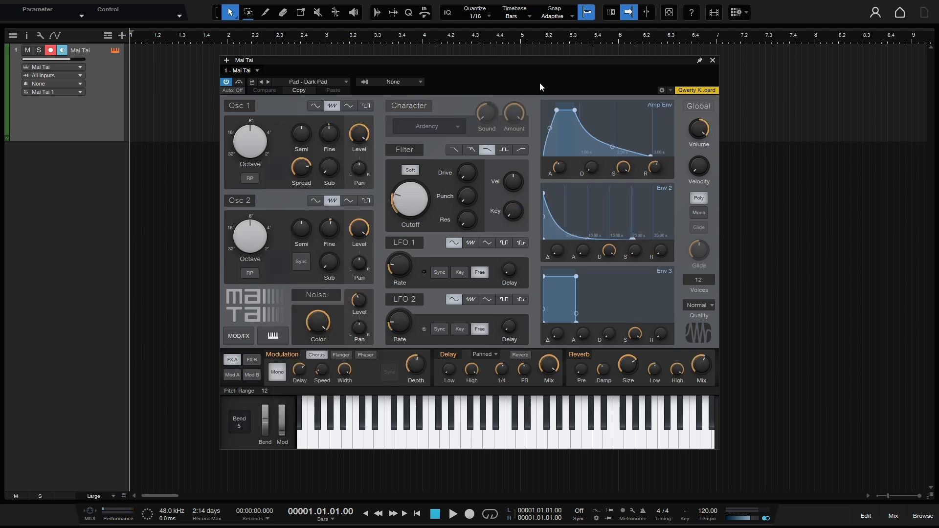
Open the Qwerty Keyboard device, try a few notes, and record a short four-note phrase on the Mai Tai track.
{"action": "key", "text": "Caps_Lock"}
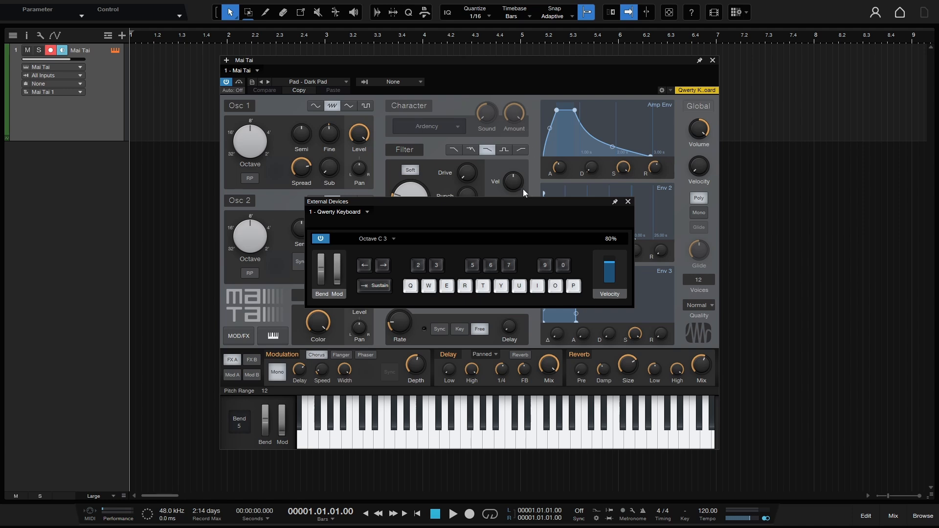
{"action": "key", "text": "y"}
{"action": "key", "text": "w"}
{"action": "left_click", "coordinate": [470, 514]}
{"action": "key", "text": "y"}
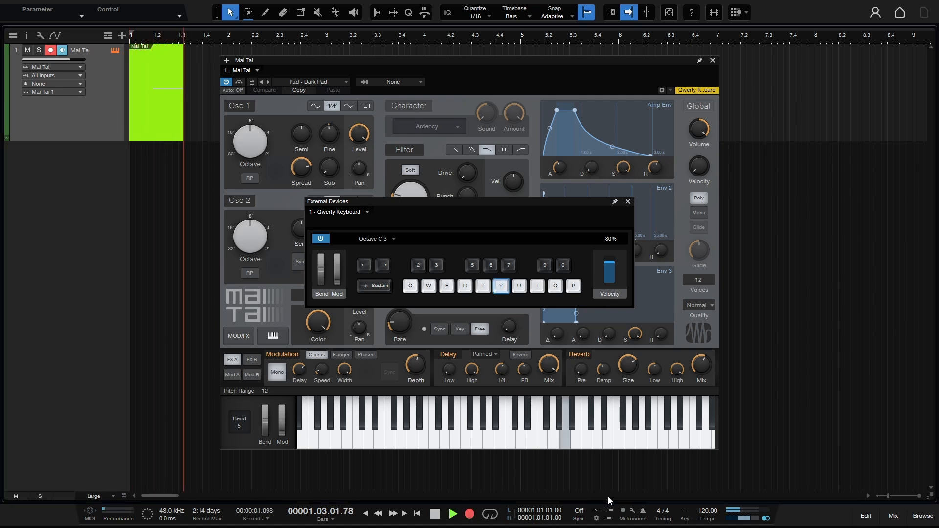
{"action": "key", "text": "w"}
{"action": "key", "text": "r"}
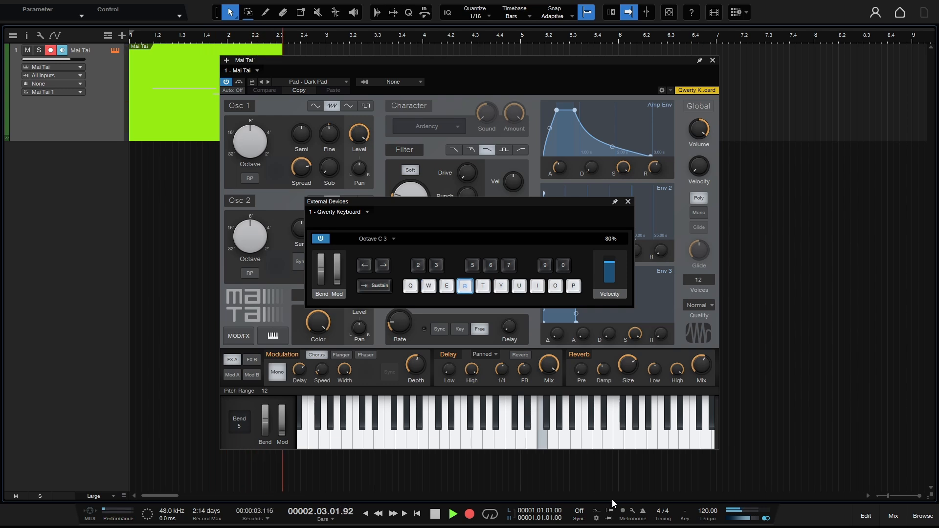
{"action": "key", "text": "q"}
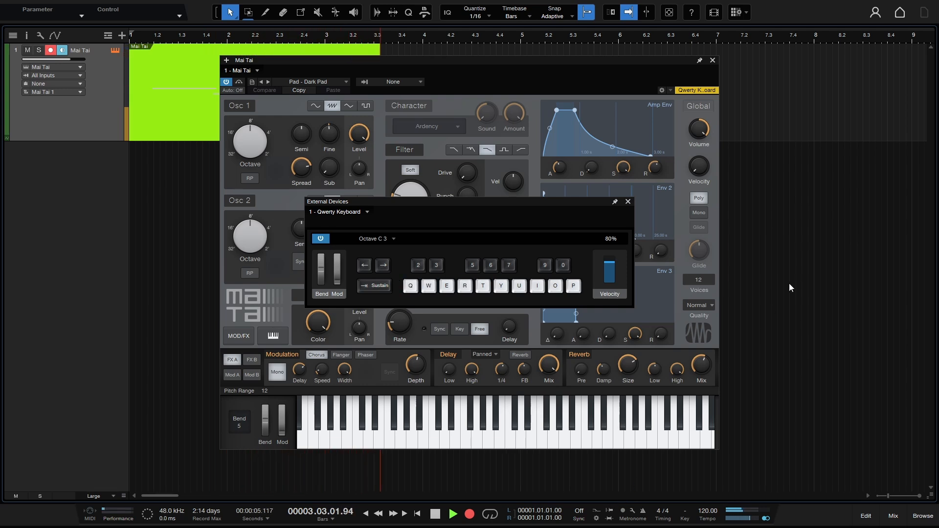
{"action": "key", "text": "space"}
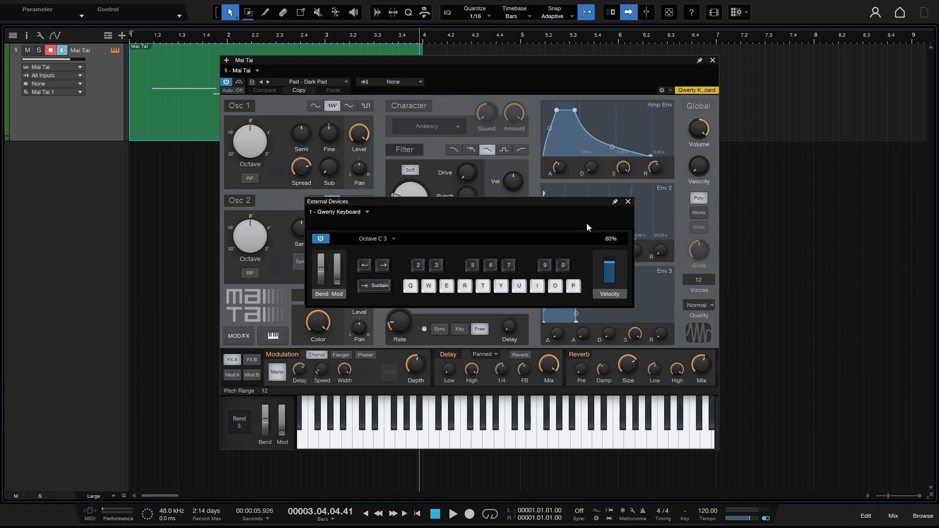
Close the Qwerty Keyboard and Mai Tai windows and delete the recorded event from the Mai Tai track.
{"action": "left_click", "coordinate": [629, 202]}
{"action": "left_click", "coordinate": [713, 59]}
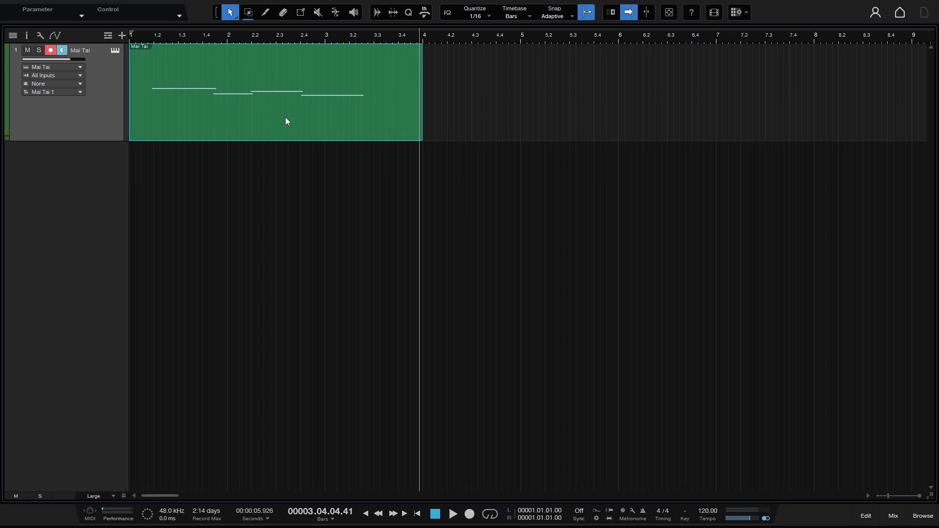
{"action": "key", "text": "Delete"}
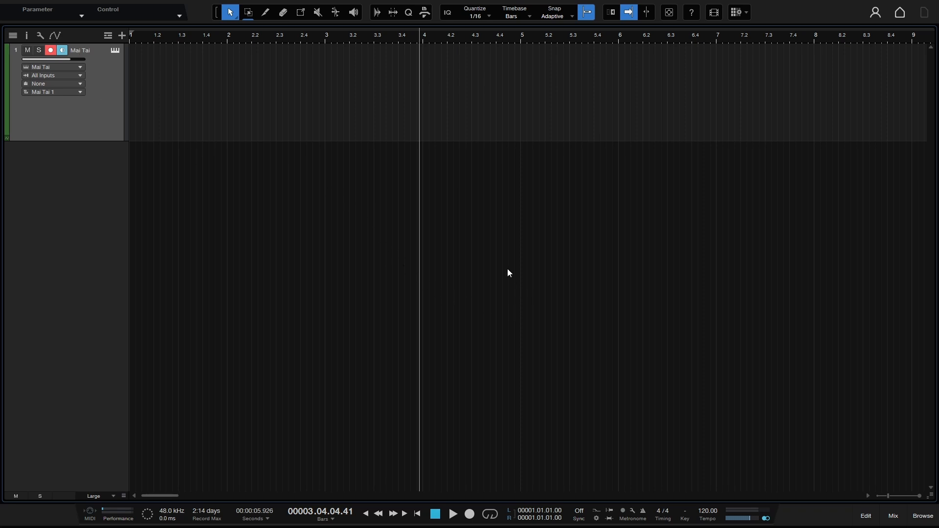
Add a stereo audio track named Mai Tai Audio and colour it orange-brown.
{"action": "key", "text": "t"}
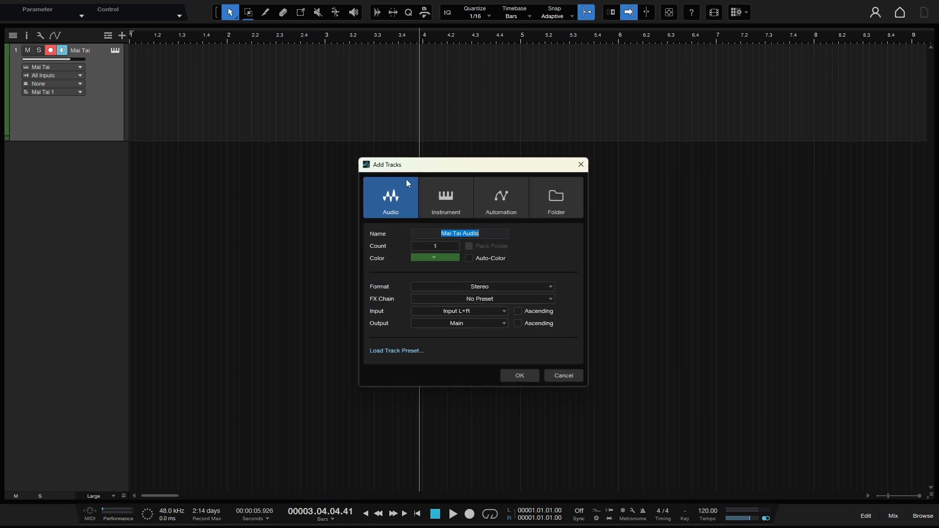
{"action": "left_click", "coordinate": [394, 196]}
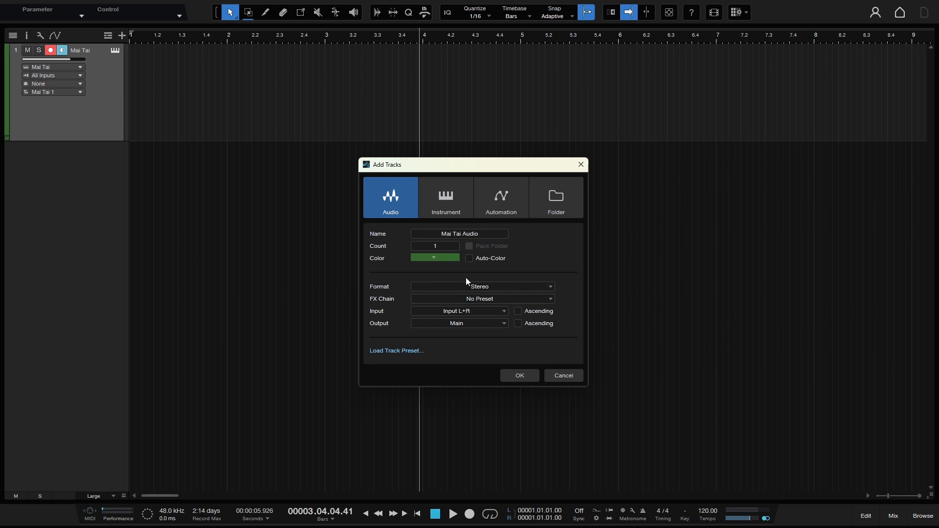
{"action": "left_click", "coordinate": [520, 376]}
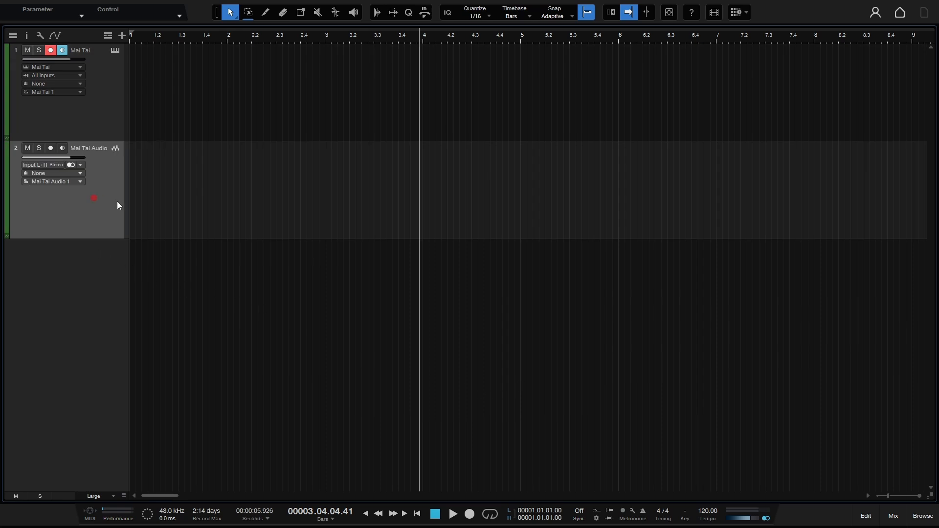
{"action": "left_click", "coordinate": [5, 188]}
{"action": "left_click", "coordinate": [149, 310]}
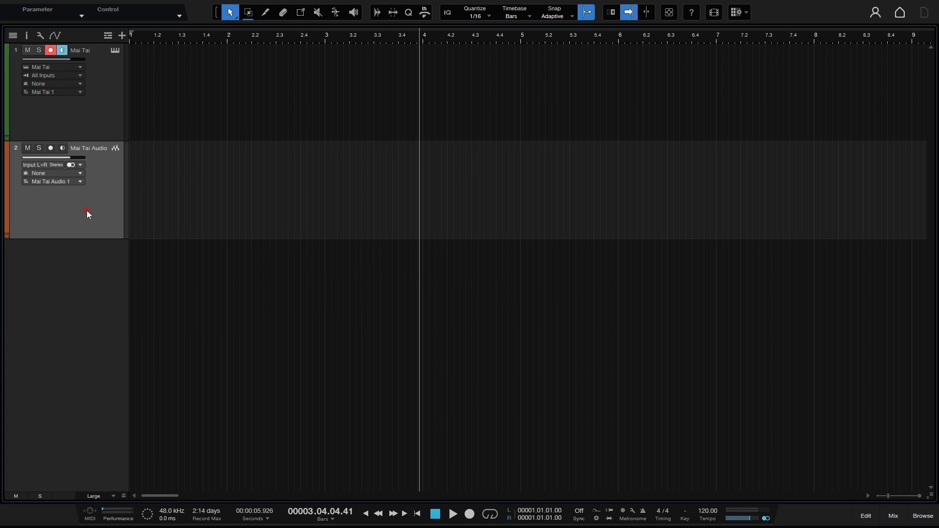
Show the inspector for the Mai Tai Audio track and set its input to the Mai Tai instrument.
{"action": "left_click", "coordinate": [98, 87]}
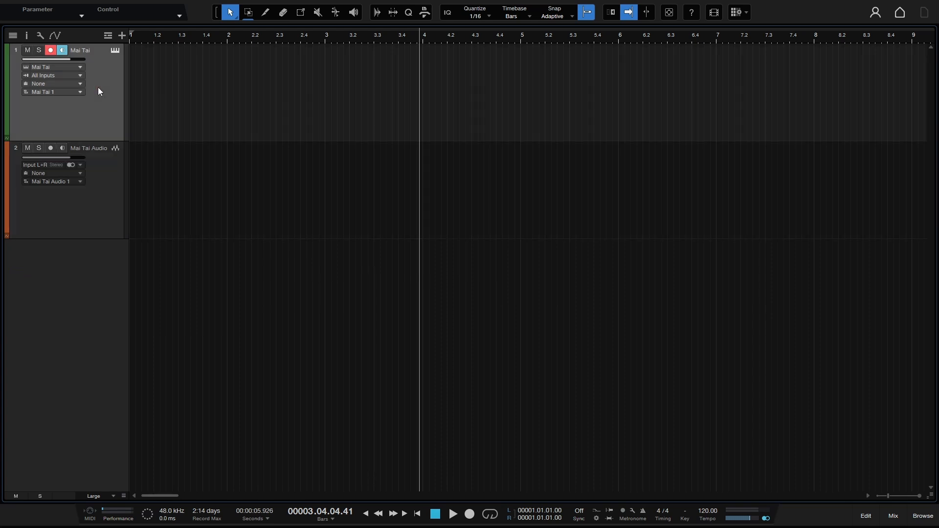
{"action": "left_click", "coordinate": [93, 209]}
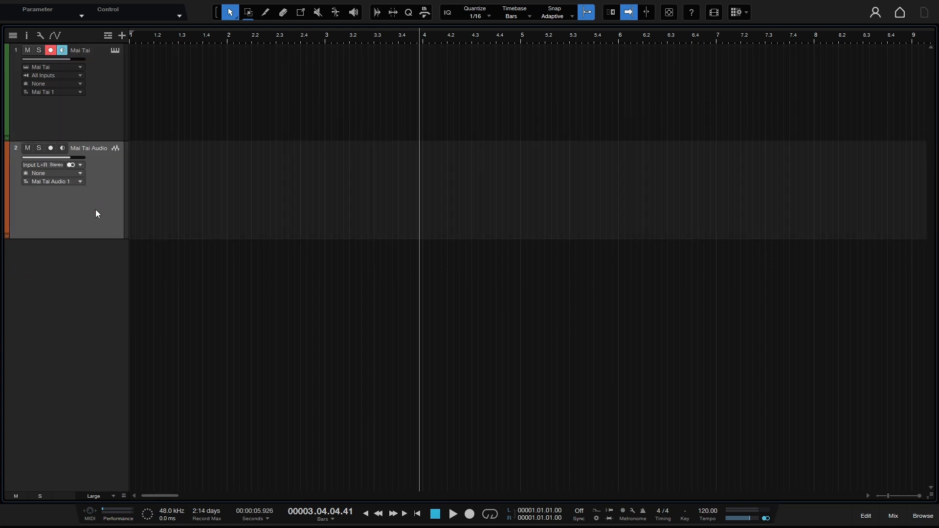
{"action": "left_click", "coordinate": [26, 36]}
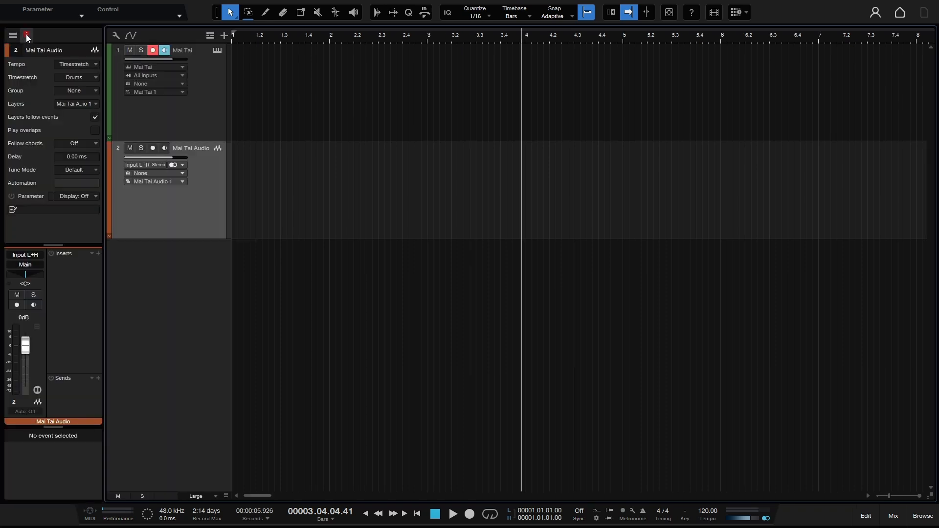
{"action": "left_click", "coordinate": [27, 256]}
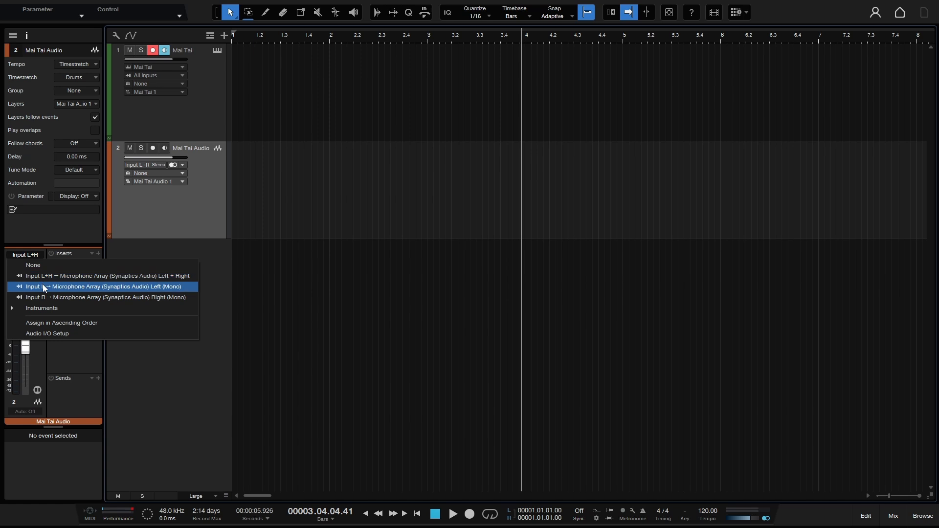
{"action": "left_click", "coordinate": [69, 309]}
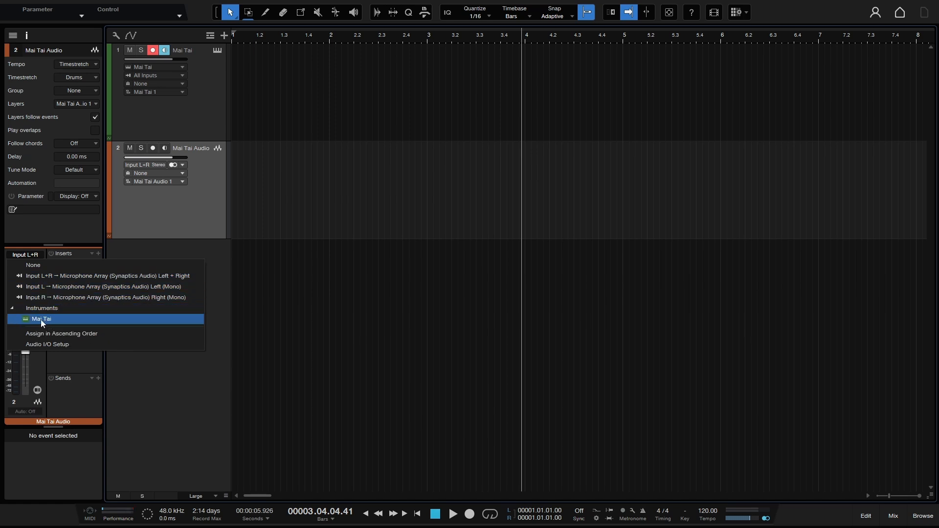
{"action": "left_click", "coordinate": [81, 320]}
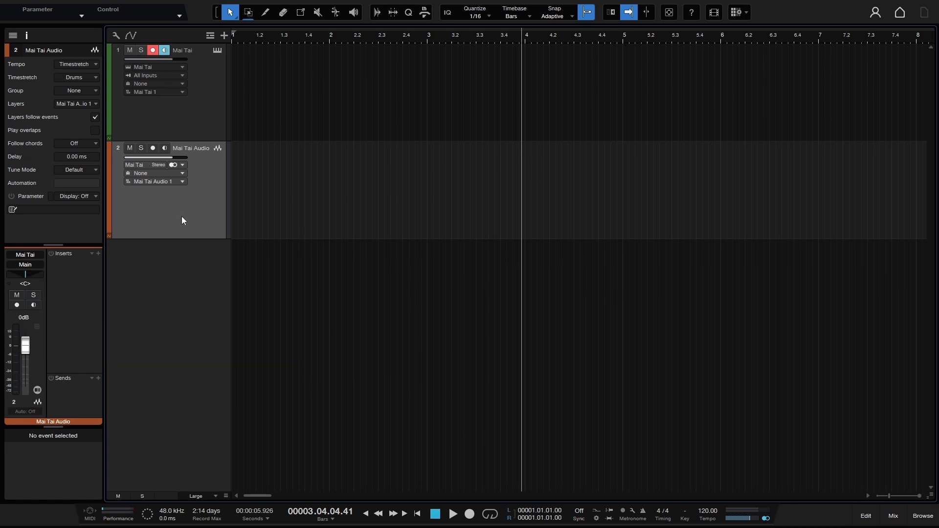
Open the Qwerty Keyboard device and play test notes to check the track meters before arming the audio track.
{"action": "key", "text": "Caps_Lock"}
{"action": "key", "text": "y"}
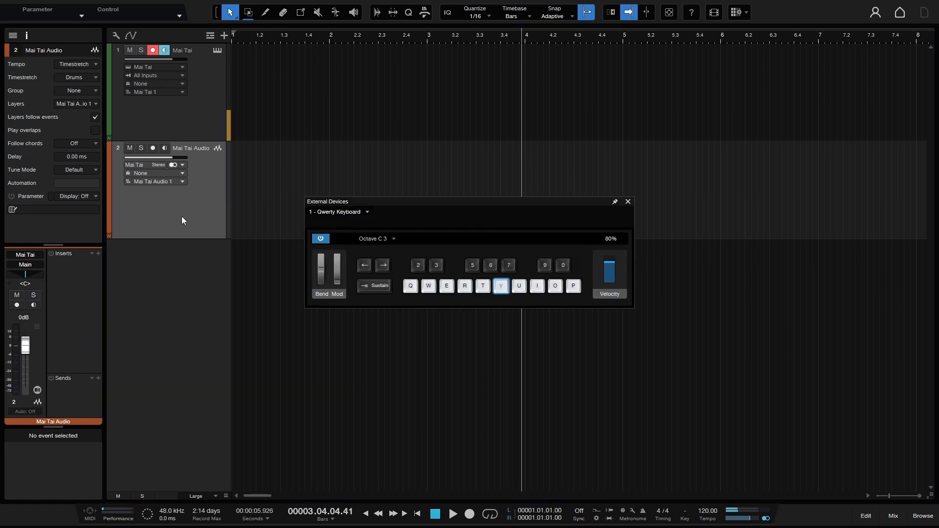
{"action": "key", "text": "w"}
{"action": "key", "text": "w"}
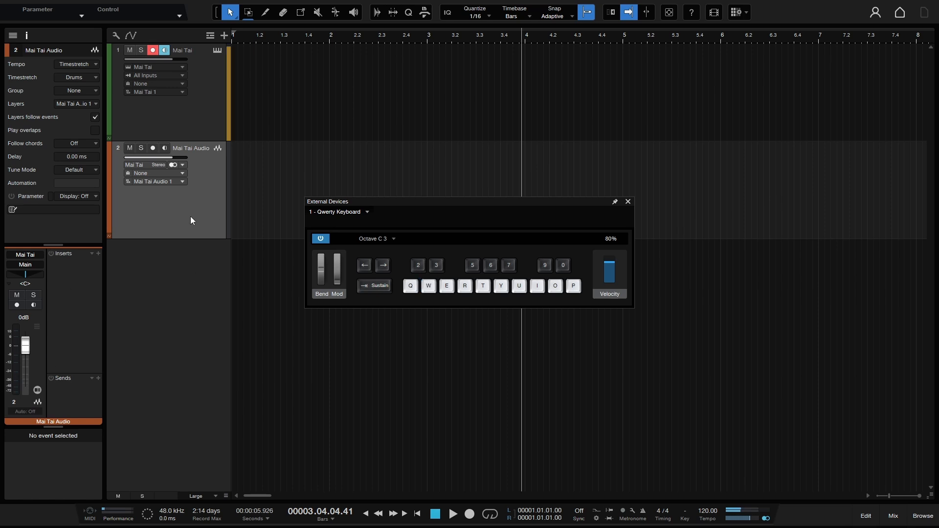
Arm the Mai Tai Audio track for recording and play several notes to check its input signal.
{"action": "left_click", "coordinate": [153, 148]}
{"action": "key", "text": "w"}
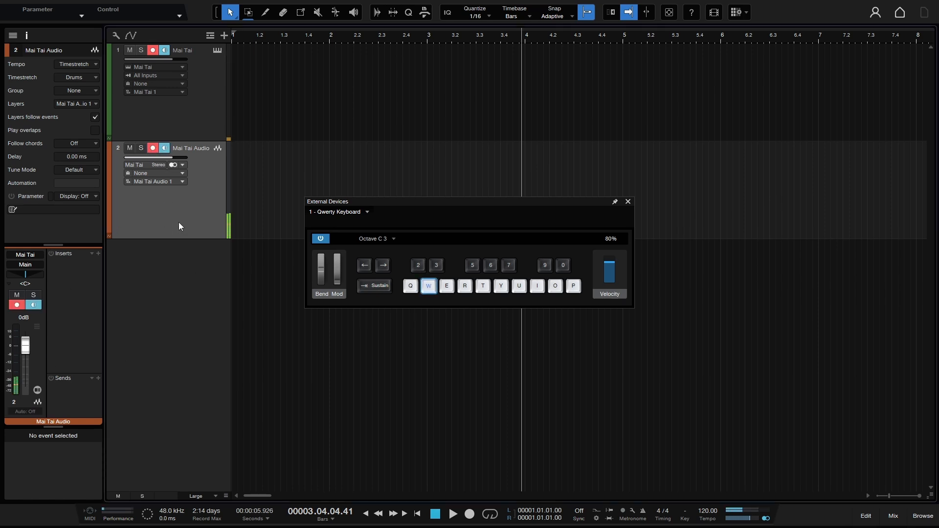
{"action": "key", "text": "u"}
{"action": "key", "text": "e"}
{"action": "key", "text": "t"}
{"action": "key", "text": "y"}
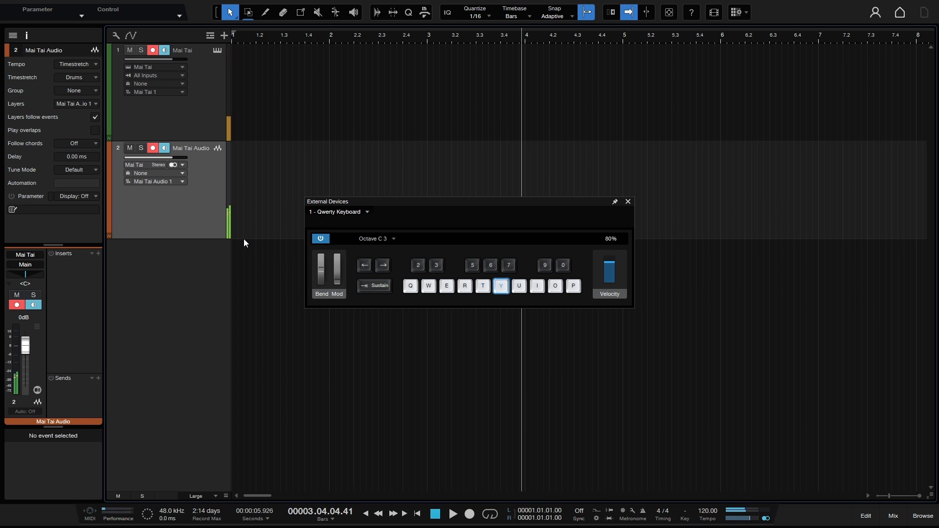
{"action": "key", "text": "q"}
Move the Qwerty Keyboard window away from the tracks and disarm recording on the Mai Tai instrument track.
{"action": "left_click_drag", "start_coordinate": [459, 202], "coordinate": [663, 300]}
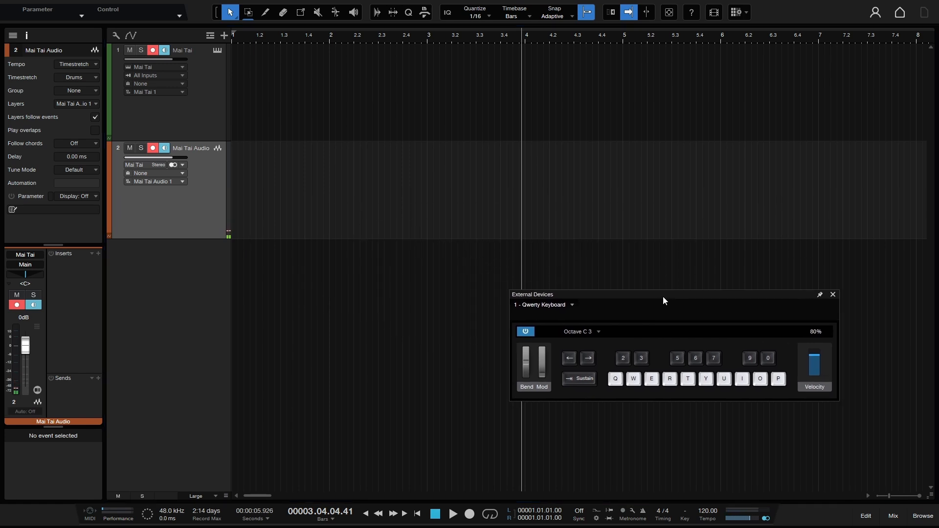
{"action": "left_click", "coordinate": [154, 50]}
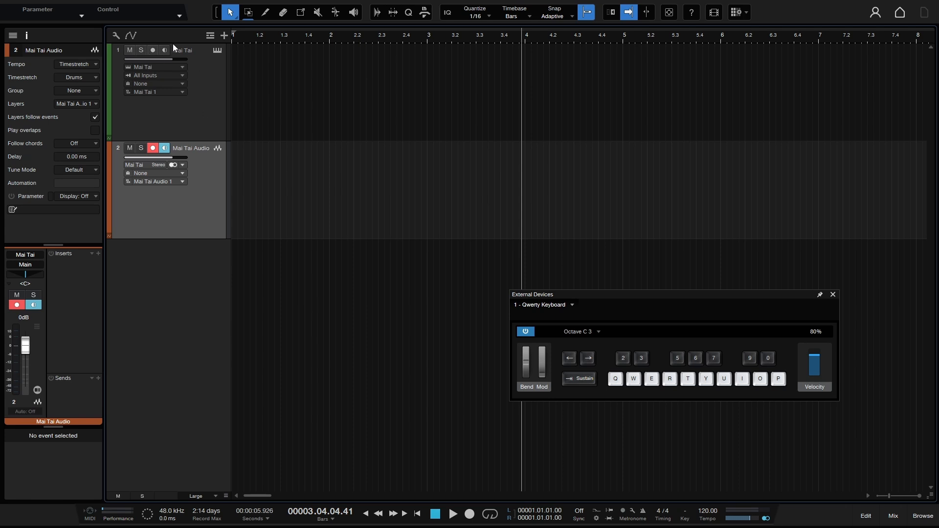
Enable only monitoring on the Mai Tai instrument track and play test notes to check the audio track's incoming level.
{"action": "key", "text": "y"}
{"action": "key", "text": "w"}
{"action": "key", "text": "w"}
{"action": "key", "text": "w"}
{"action": "key", "text": "y"}
{"action": "key", "text": "y"}
{"action": "key", "text": "w"}
{"action": "key", "text": "r"}
{"action": "key", "text": "y"}
{"action": "key", "text": "w"}
{"action": "key", "text": "r"}
{"action": "key", "text": "y"}
{"action": "key", "text": "y"}
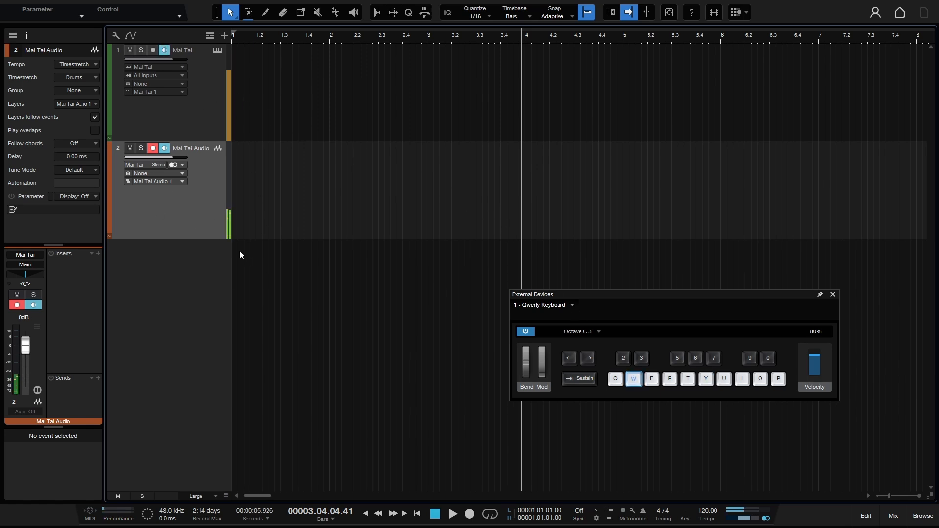
{"action": "key", "text": "w"}
{"action": "key", "text": "r"}
{"action": "key", "text": "q"}
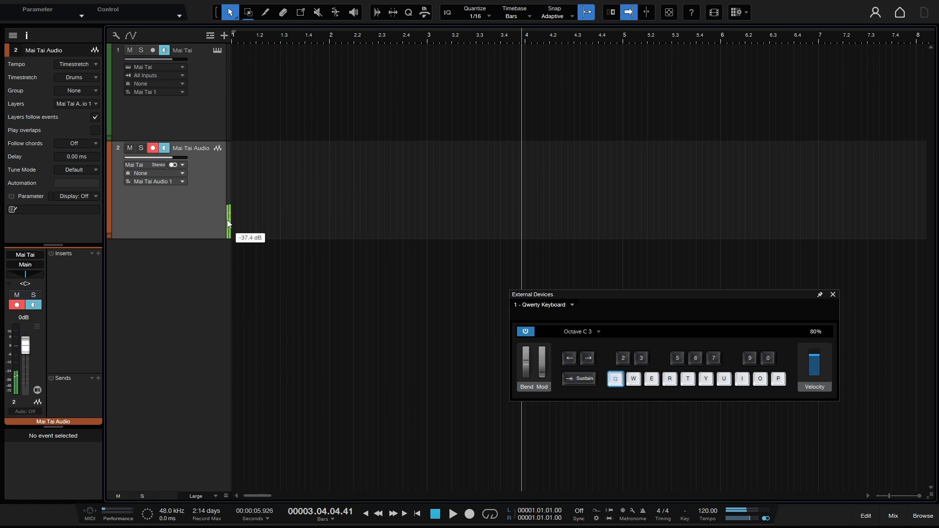
Record a take from the song start onto the Mai Tai Audio track, playing several notes and lowering the keyboard octave to C 1.
{"action": "left_click", "coordinate": [418, 514]}
{"action": "left_click", "coordinate": [470, 515]}
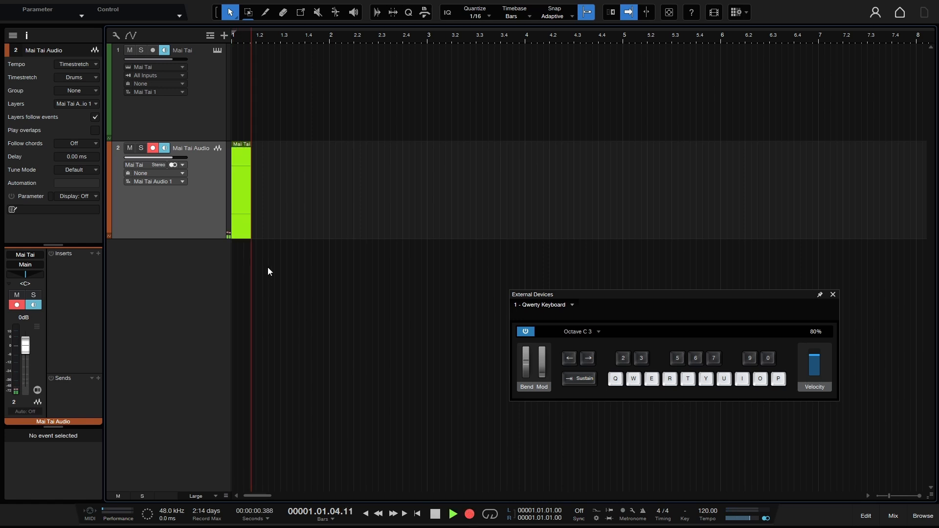
{"action": "key", "text": "y"}
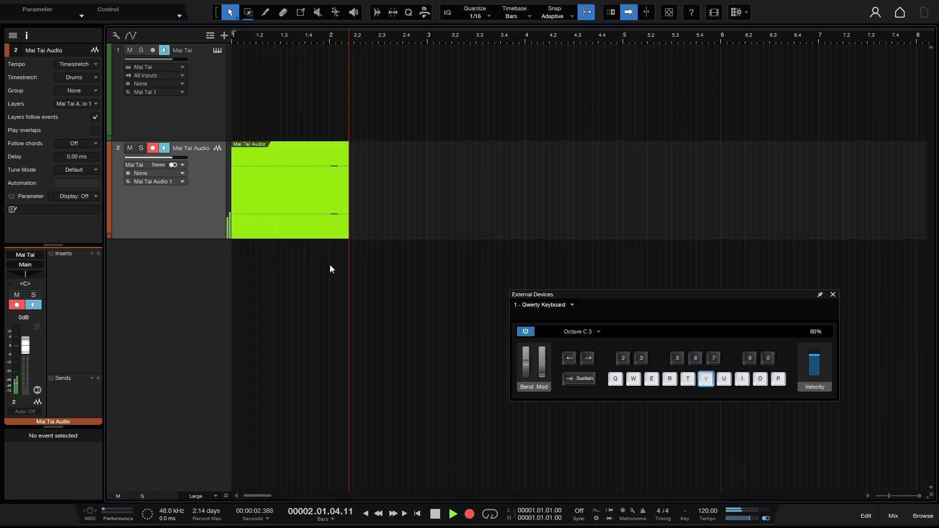
{"action": "key", "text": "w"}
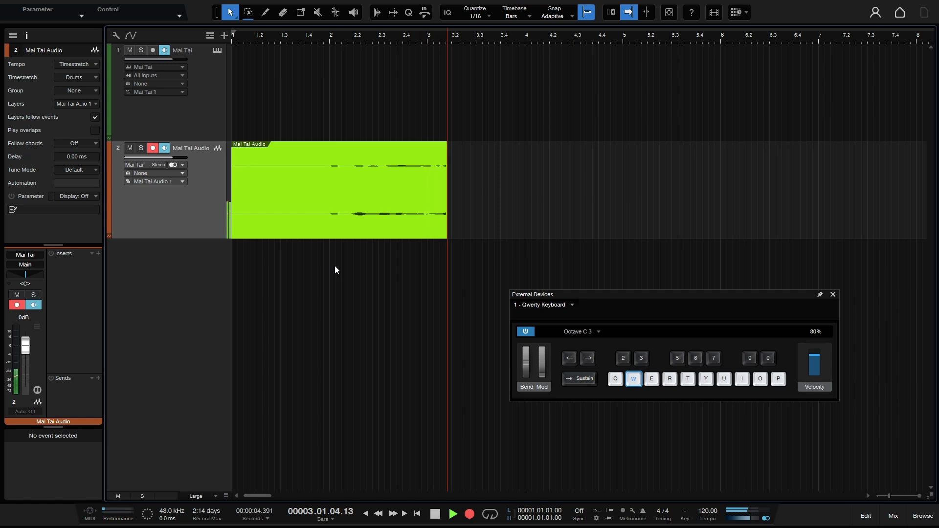
{"action": "key", "text": "e"}
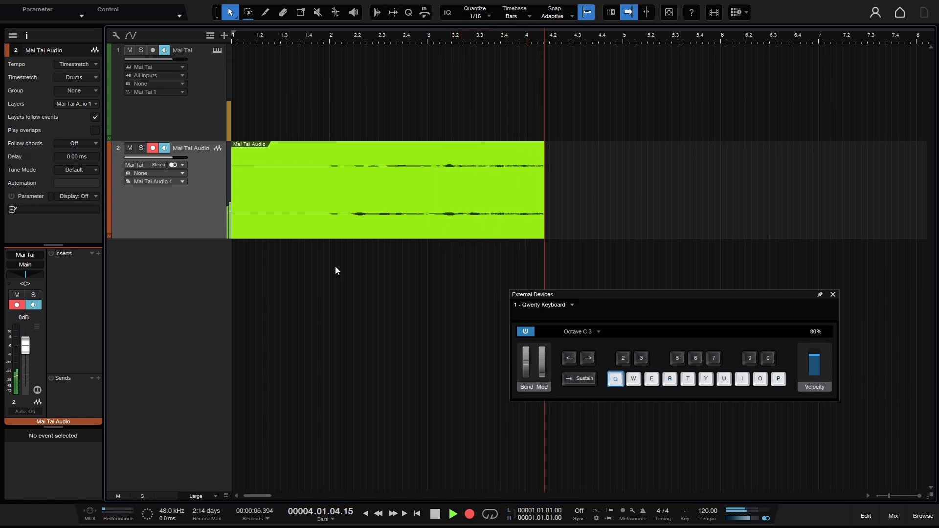
{"action": "key", "text": "Left"}
{"action": "key", "text": "Left"}
{"action": "key", "text": "q"}
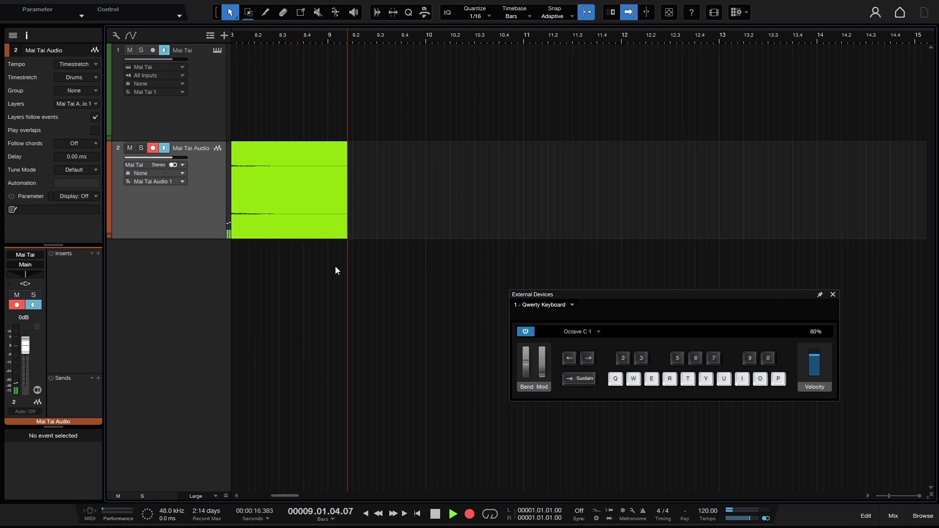
{"action": "key", "text": "space"}
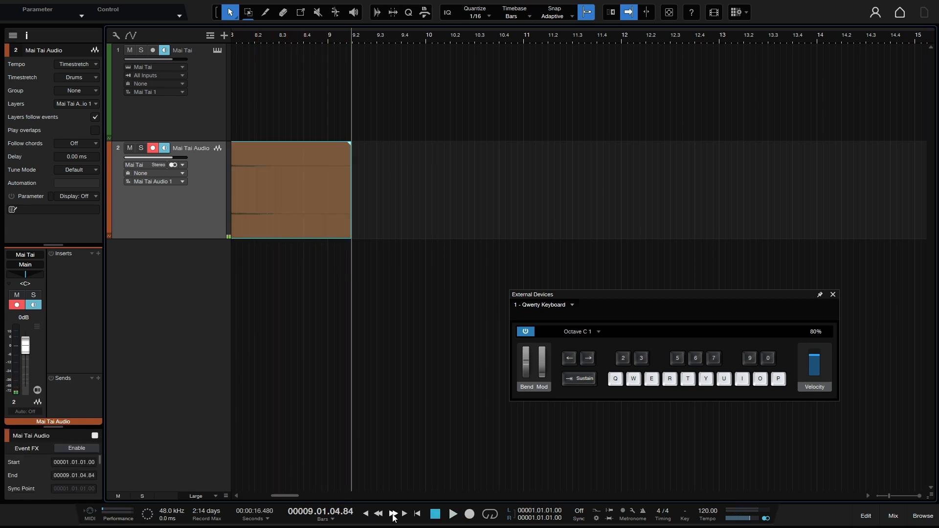
Disarm the Mai Tai Audio track, play the recorded clip from the song start, and raise the clip's gain.
{"action": "left_click", "coordinate": [417, 514]}
{"action": "left_click_drag", "start_coordinate": [552, 37], "coordinate": [542, 35]}
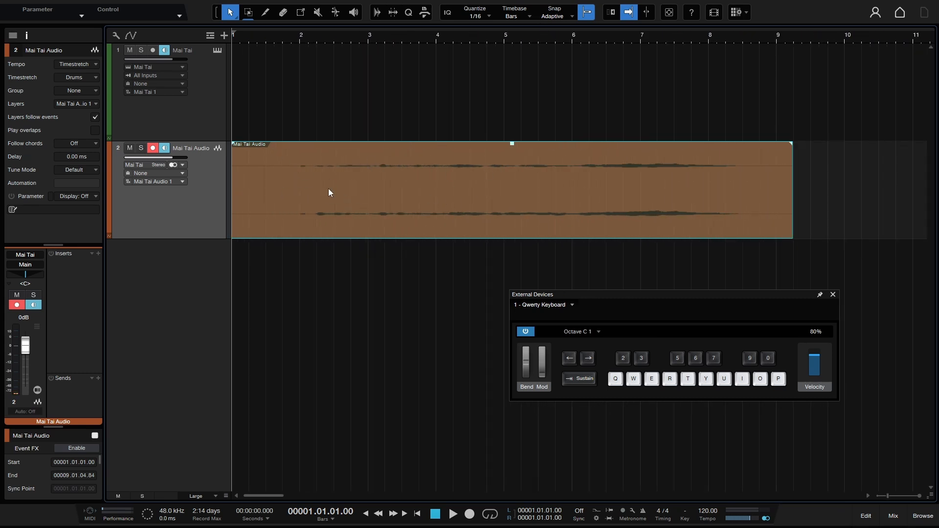
{"action": "left_click", "coordinate": [453, 515]}
{"action": "left_click", "coordinate": [152, 148]}
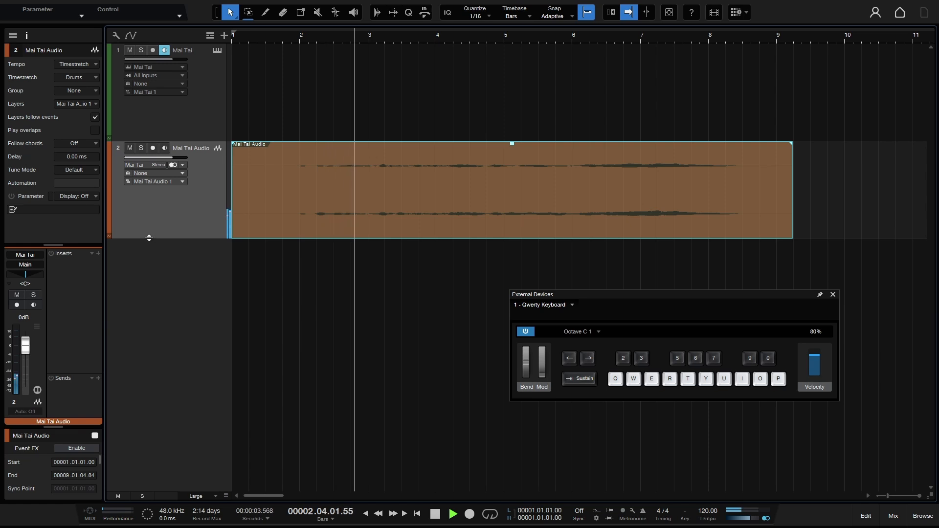
{"action": "left_click_drag", "start_coordinate": [513, 147], "coordinate": [524, 122]}
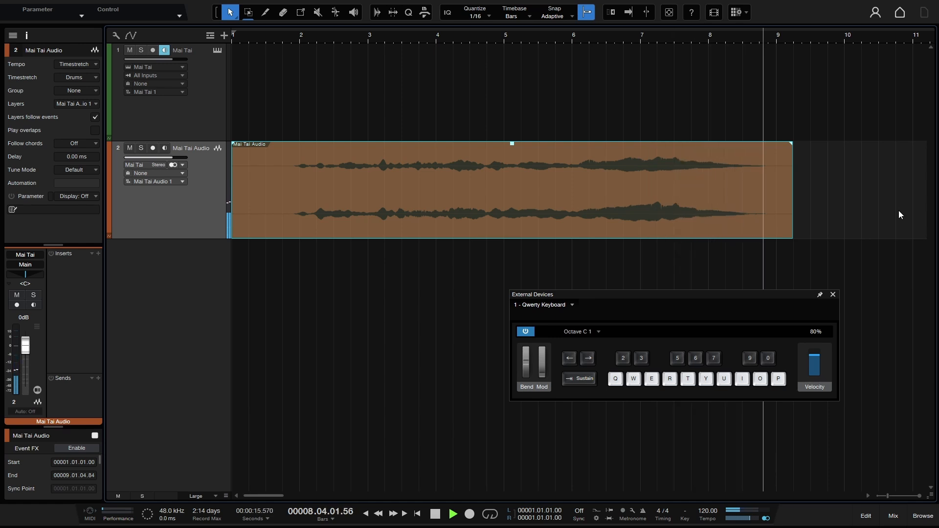
{"action": "key", "text": "space"}
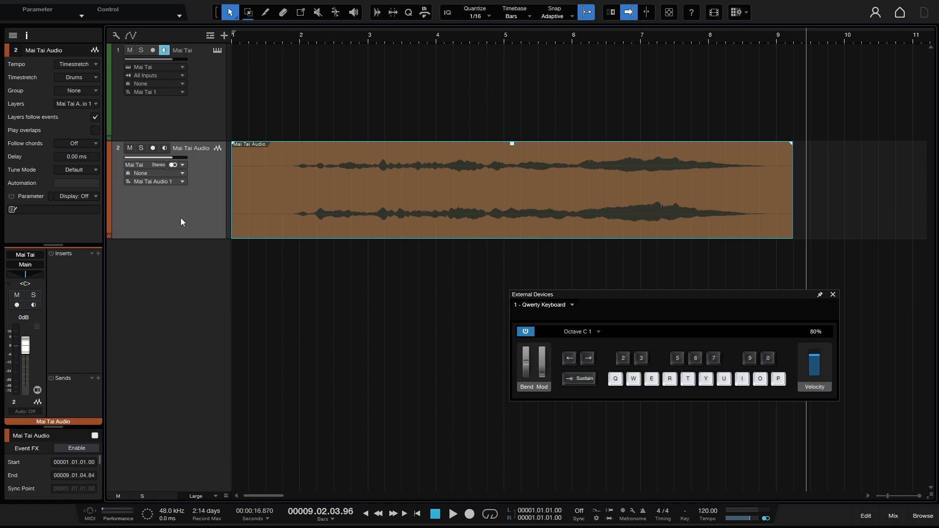
Delete the Mai Tai Audio track and move the Qwerty Keyboard window out of the way.
{"action": "key", "text": "Delete"}
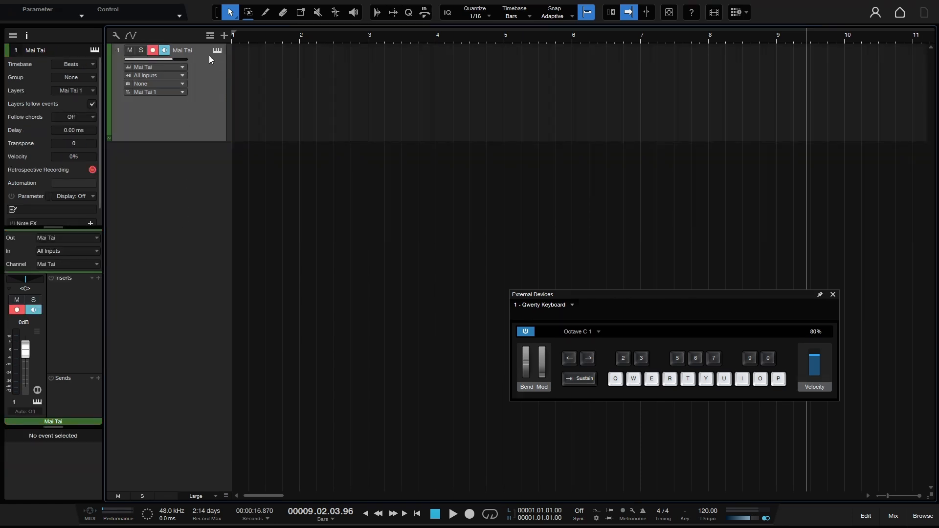
{"action": "left_click", "coordinate": [216, 51]}
{"action": "left_click", "coordinate": [217, 51]}
{"action": "left_click_drag", "start_coordinate": [719, 298], "coordinate": [349, 327]}
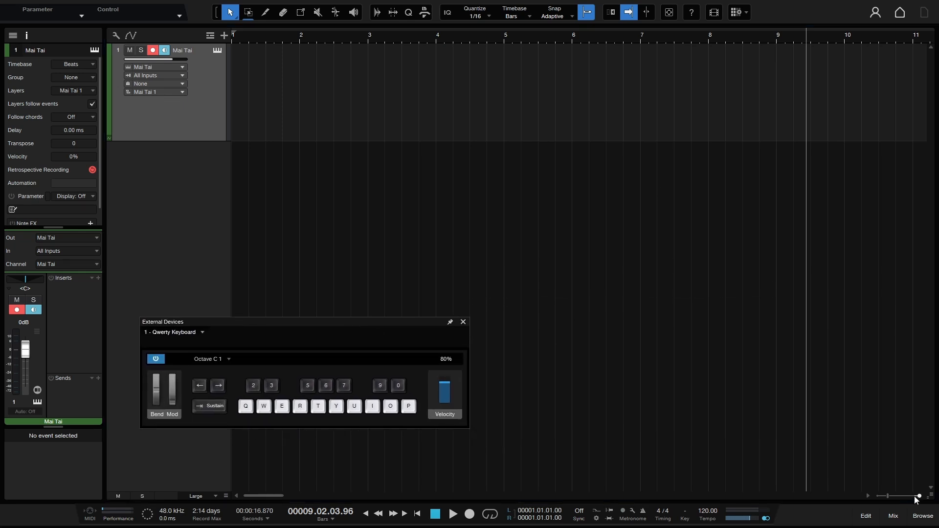
Add the PreSonus SampleOne instrument on a new track, show its Wave view, and arrange its window beside the Qwerty Keyboard.
{"action": "left_click", "coordinate": [925, 514]}
{"action": "left_click_drag", "start_coordinate": [821, 358], "coordinate": [345, 229]}
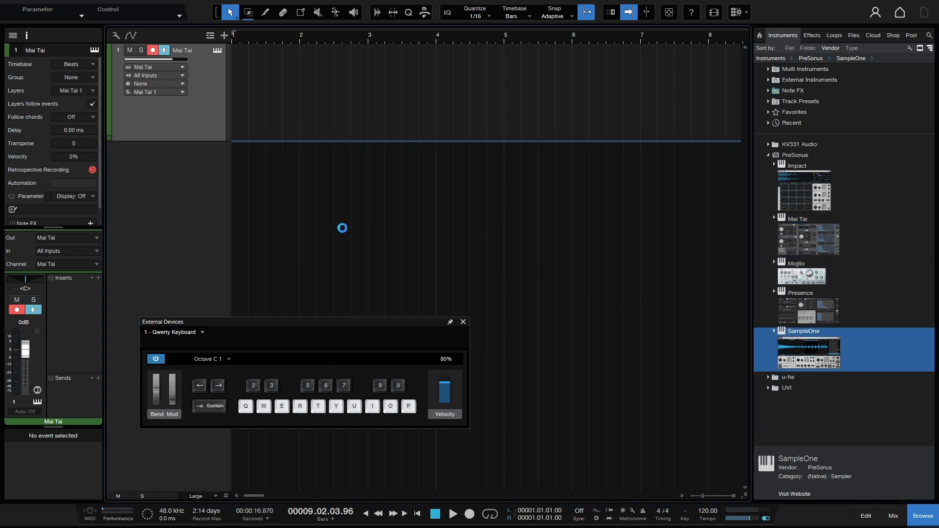
{"action": "left_click", "coordinate": [923, 516]}
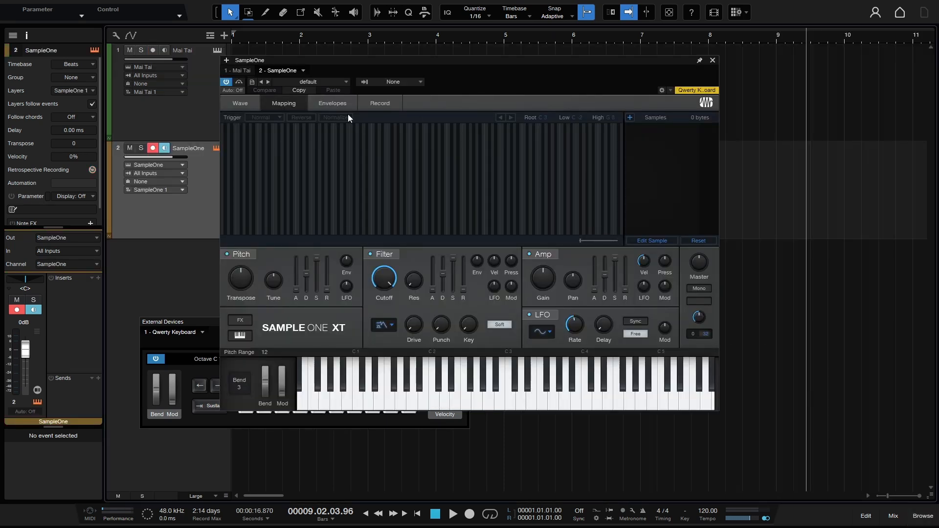
{"action": "left_click", "coordinate": [241, 104]}
{"action": "left_click_drag", "start_coordinate": [443, 63], "coordinate": [593, 50]}
{"action": "left_click_drag", "start_coordinate": [301, 318], "coordinate": [193, 342]}
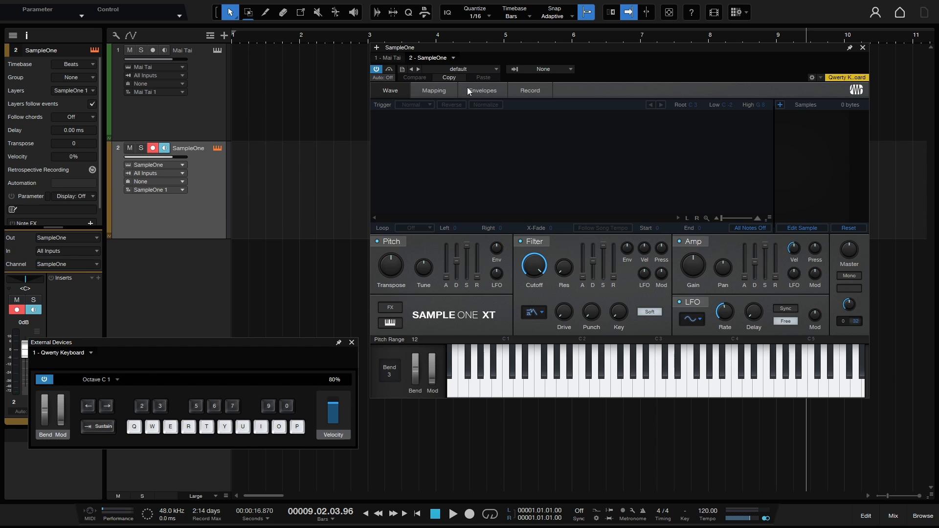
Set SampleOne's recording input to the Mai Tai instrument.
{"action": "left_click", "coordinate": [531, 92]}
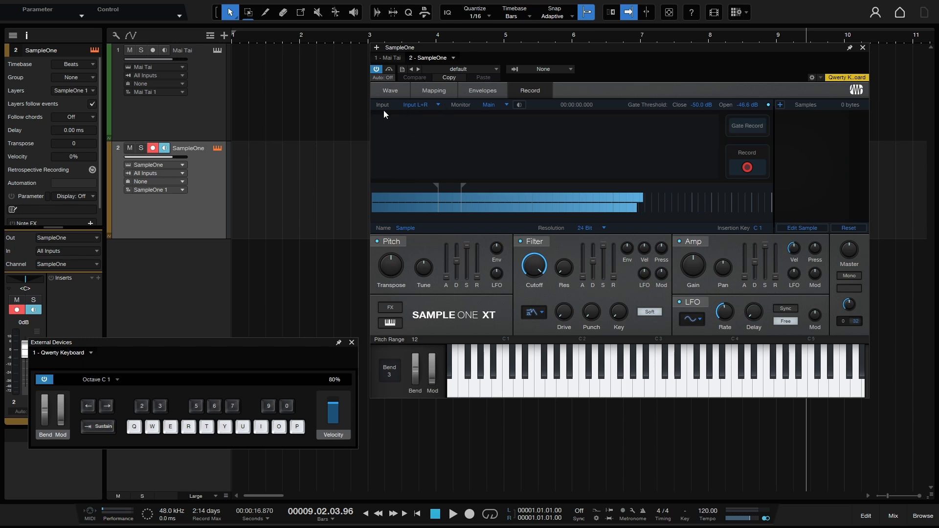
{"action": "left_click", "coordinate": [438, 106]}
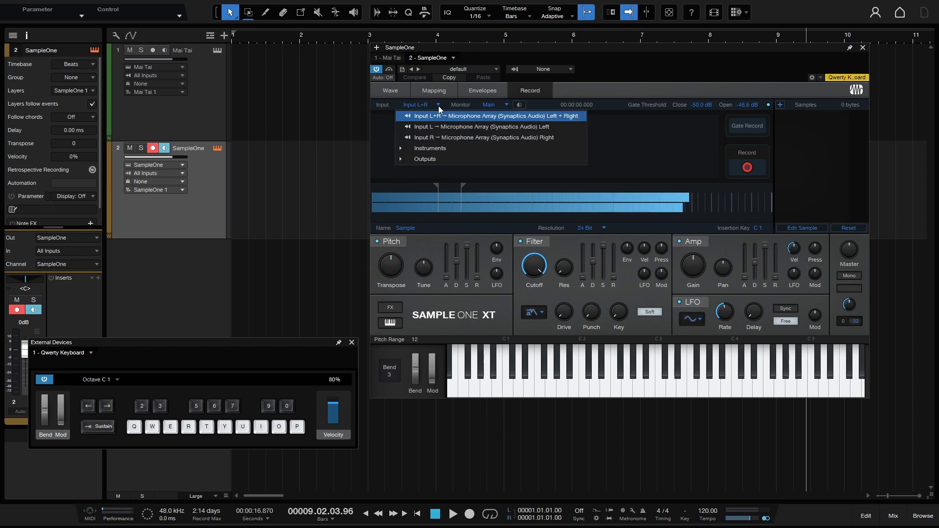
{"action": "left_click", "coordinate": [424, 150]}
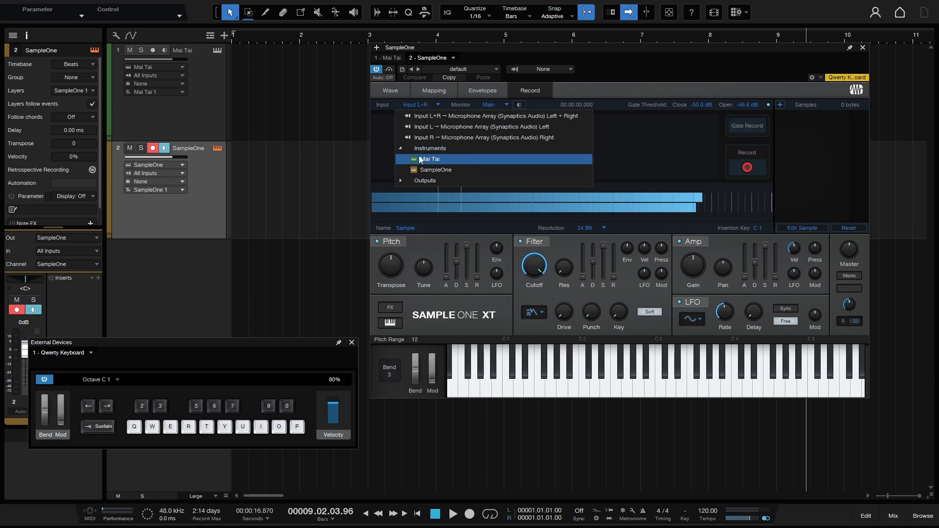
{"action": "left_click", "coordinate": [435, 162]}
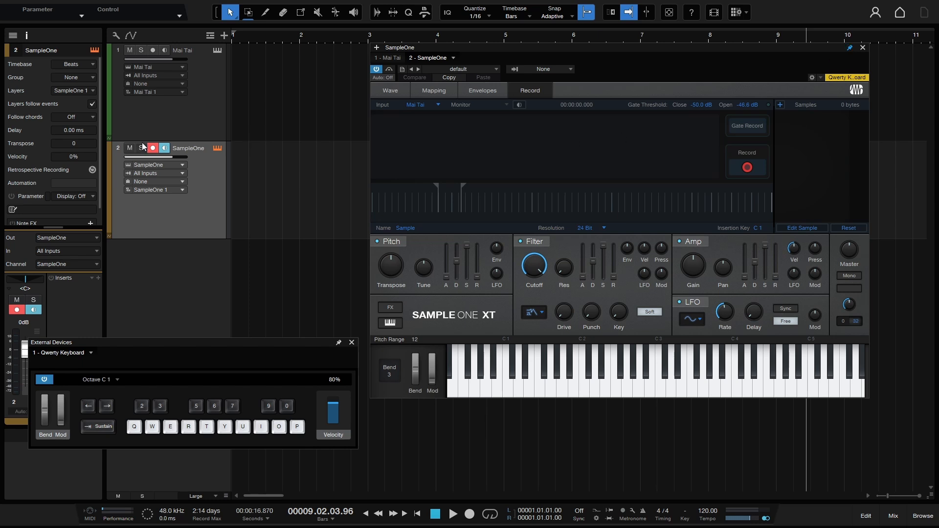
Select the Mai Tai track and play test notes to check the signal reaching SampleOne's record input.
{"action": "left_click", "coordinate": [212, 90]}
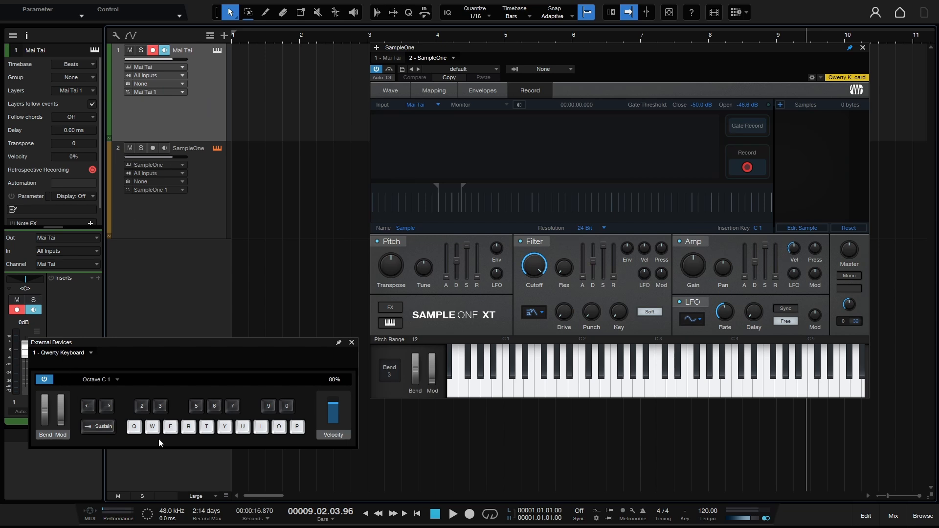
{"action": "left_click", "coordinate": [219, 430]}
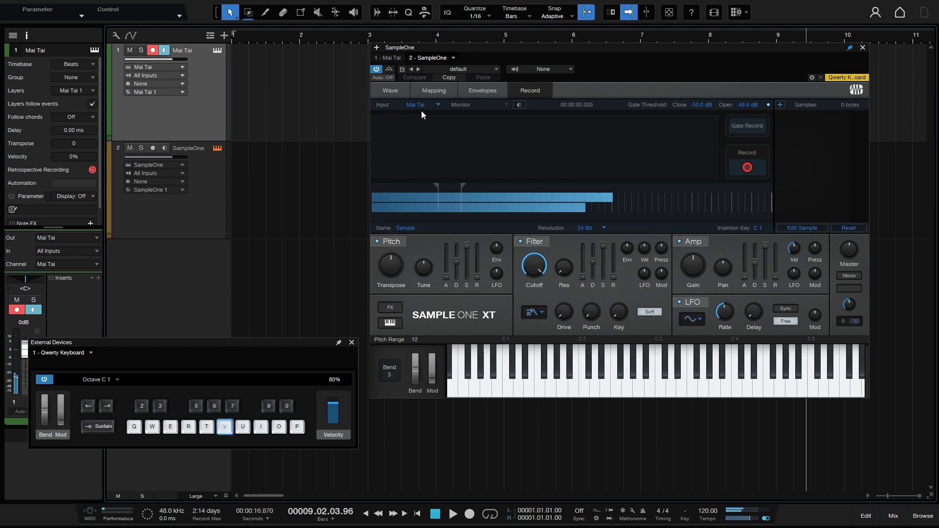
{"action": "key", "text": "y"}
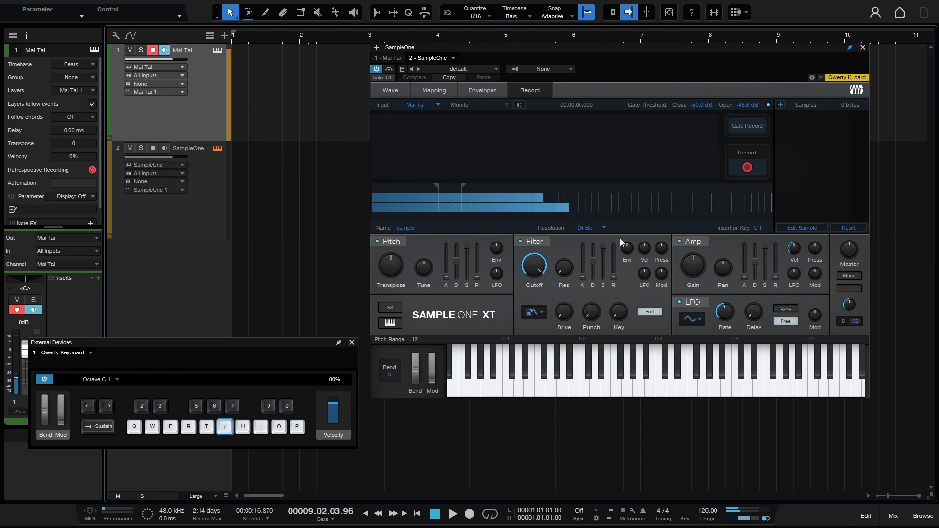
{"action": "key", "text": "q"}
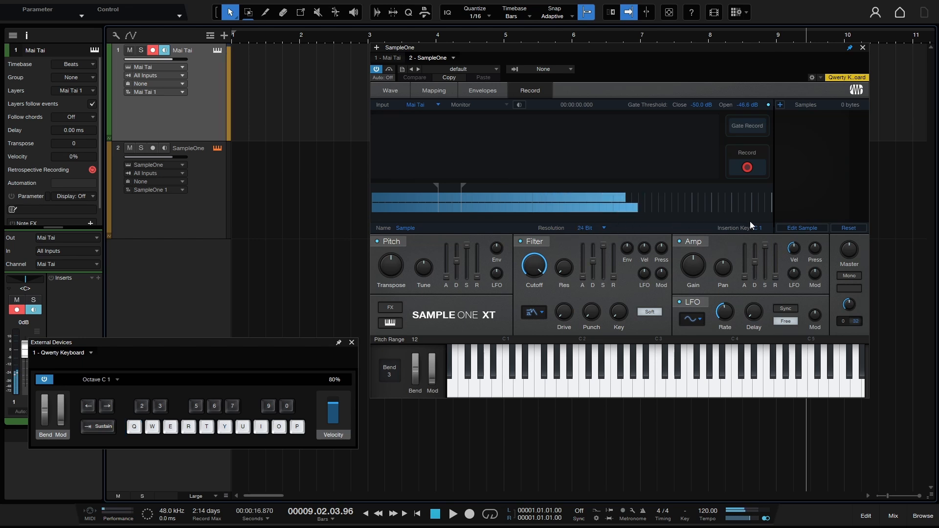
Record a sample into SampleOne while playing several Mai Tai notes.
{"action": "left_click", "coordinate": [747, 167]}
{"action": "key", "text": "e"}
{"action": "key", "text": "p"}
{"action": "key", "text": "q"}
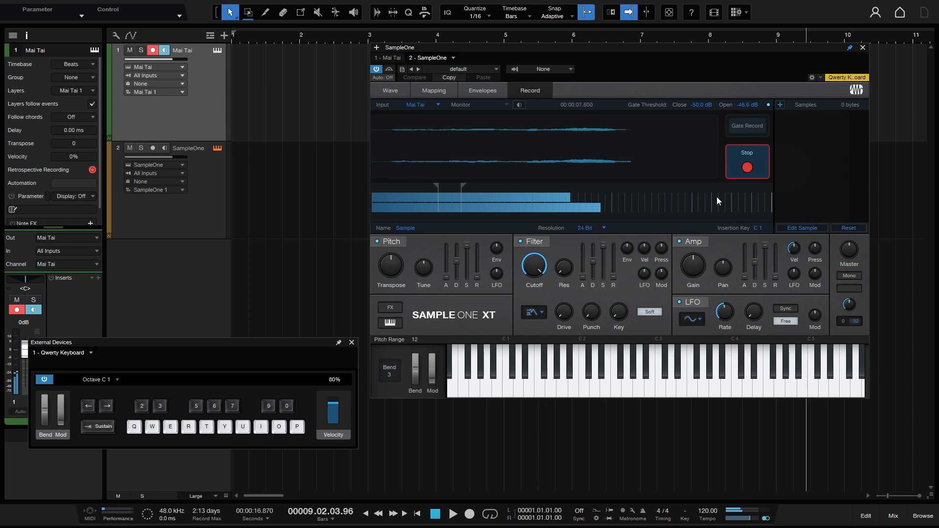
{"action": "left_click", "coordinate": [748, 167]}
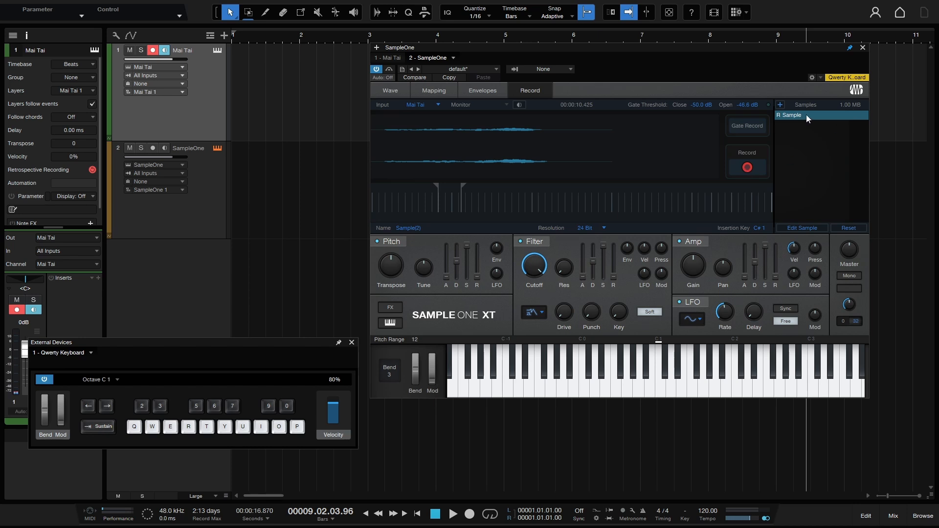
Audition the recorded sample on its C 1 key and extend its mapping range from C -2 to G 8.
{"action": "left_click", "coordinate": [662, 374]}
{"action": "left_click", "coordinate": [661, 360]}
{"action": "left_click", "coordinate": [658, 348]}
{"action": "left_click", "coordinate": [432, 91]}
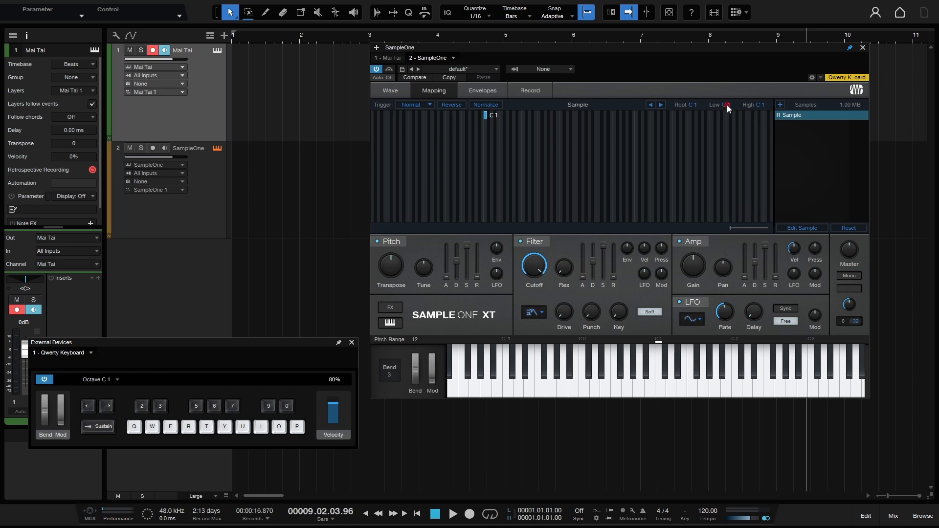
{"action": "left_click_drag", "start_coordinate": [727, 104], "coordinate": [729, 169]}
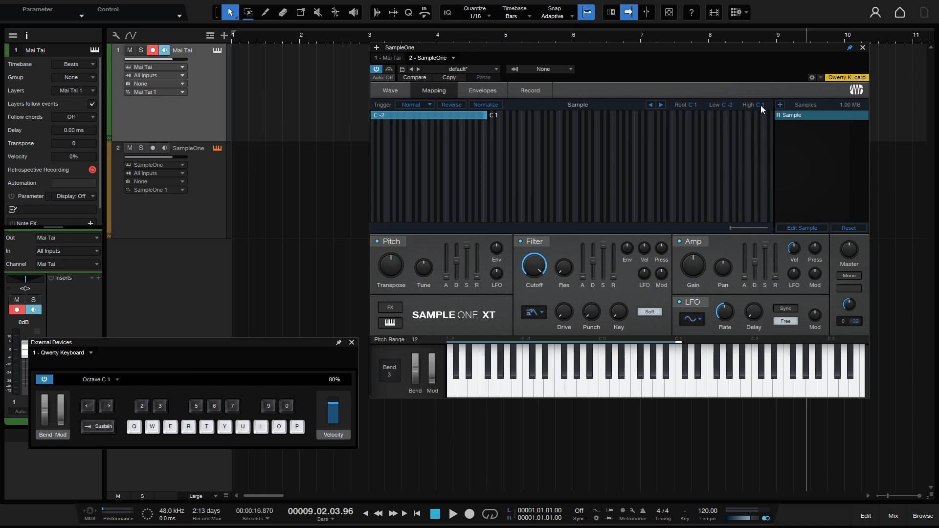
{"action": "left_click_drag", "start_coordinate": [761, 104], "coordinate": [768, 5]}
Audition the mapped sample at different pitches across SampleOne's keyboard.
{"action": "left_click", "coordinate": [765, 392]}
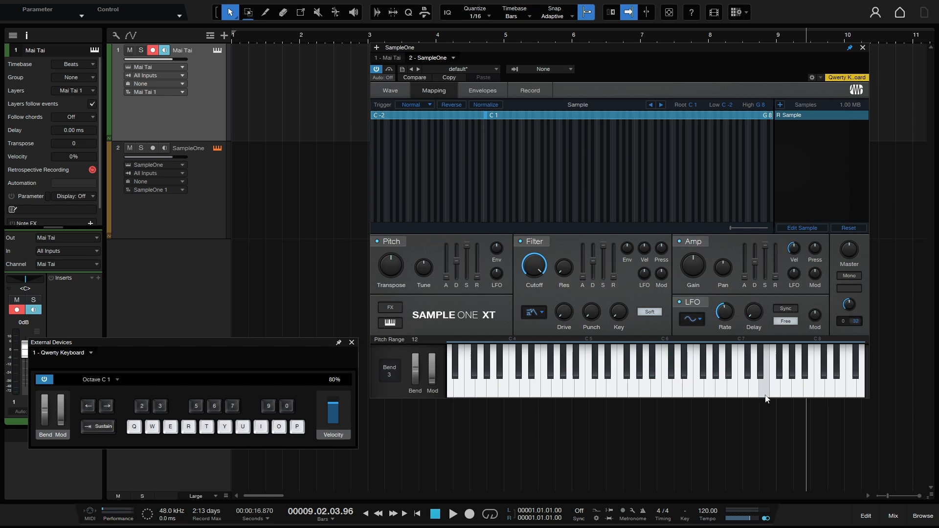
{"action": "left_click", "coordinate": [706, 393]}
{"action": "left_click", "coordinate": [634, 384]}
{"action": "left_click", "coordinate": [567, 389]}
{"action": "left_click", "coordinate": [525, 386]}
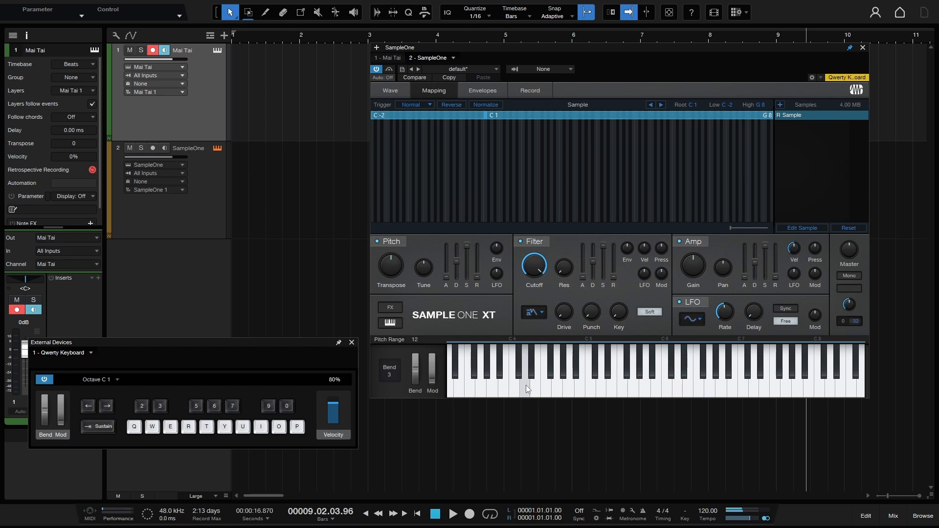
{"action": "left_click", "coordinate": [517, 389]}
{"action": "scroll", "coordinate": [512, 377], "scroll_direction": "up", "scroll_amount": 5}
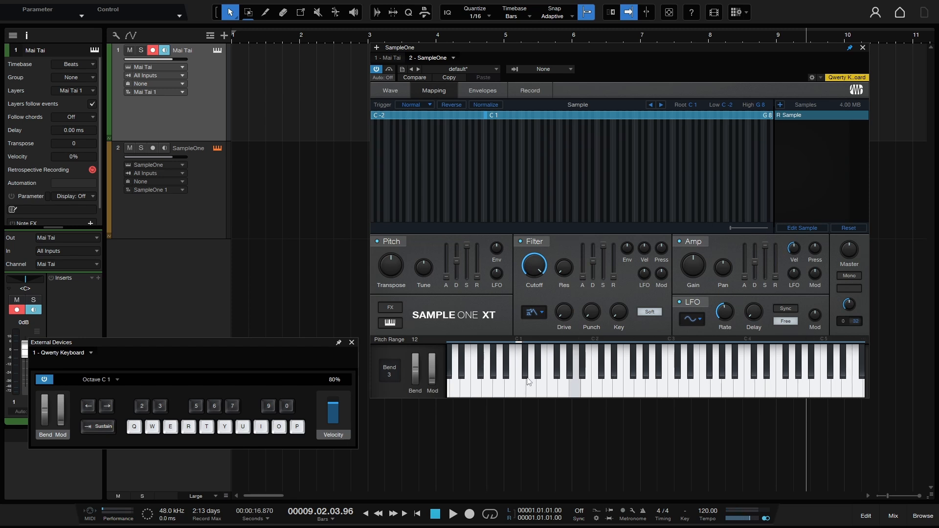
{"action": "scroll", "coordinate": [528, 381], "scroll_direction": "up", "scroll_amount": 4}
{"action": "left_click", "coordinate": [636, 384]}
{"action": "left_click", "coordinate": [640, 395]}
{"action": "left_click_drag", "start_coordinate": [640, 399], "coordinate": [542, 398]}
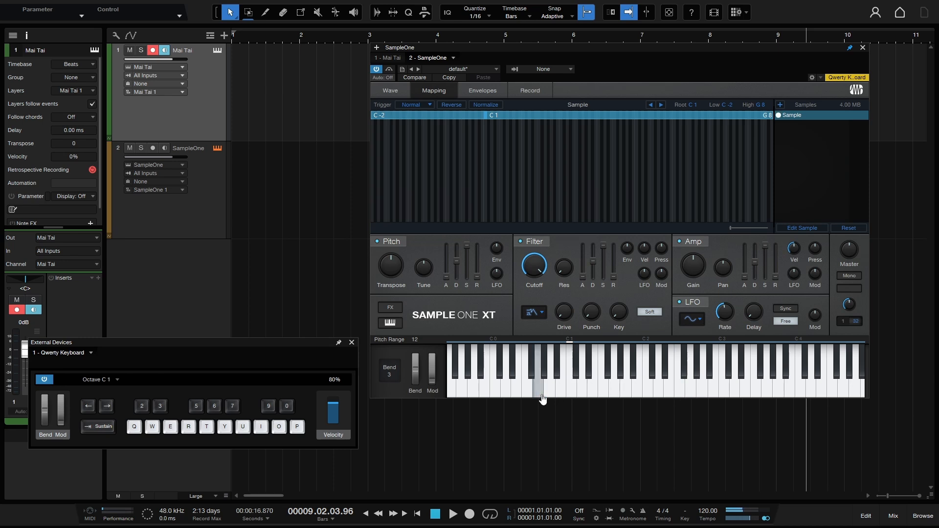
Trim the sample's waveform to start at about 19,000 and end at about 399,000, and audition the trimmed sample.
{"action": "left_click", "coordinate": [390, 91]}
{"action": "left_click_drag", "start_coordinate": [594, 386], "coordinate": [604, 386]}
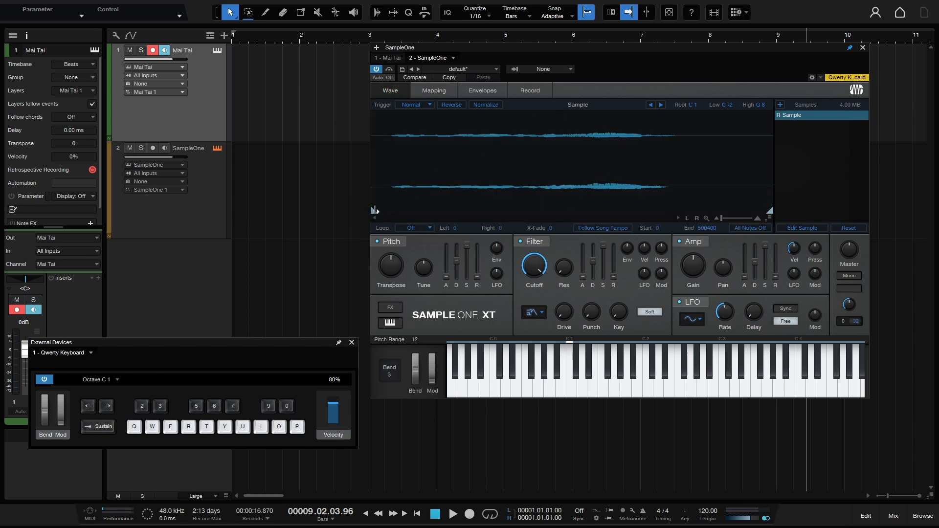
{"action": "left_click_drag", "start_coordinate": [375, 211], "coordinate": [391, 213]}
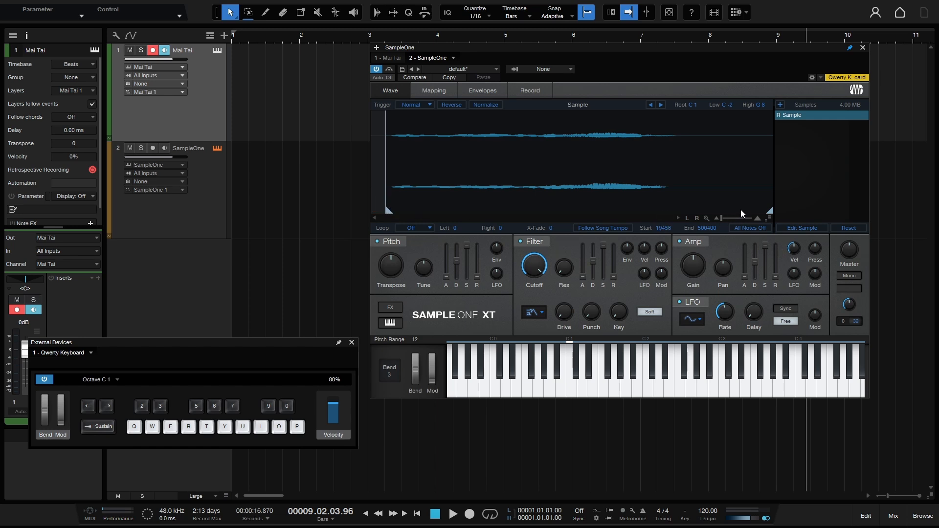
{"action": "left_click_drag", "start_coordinate": [768, 212], "coordinate": [689, 213]}
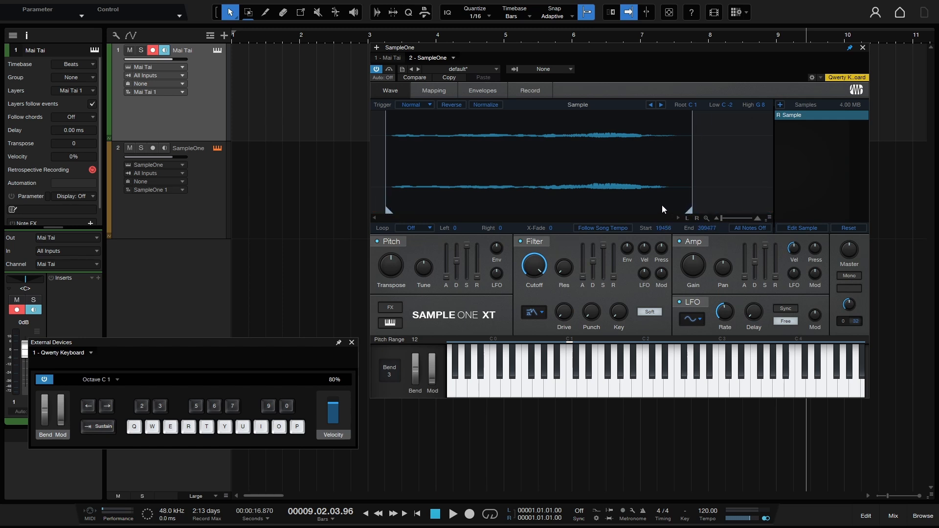
{"action": "left_click", "coordinate": [573, 394]}
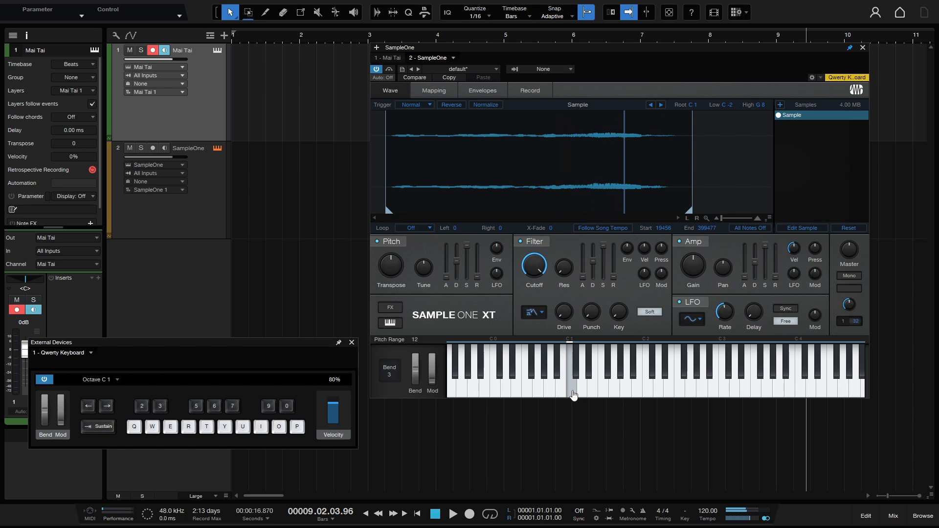
Audition the trimmed sample across a few more keys and remove it from SampleOne's sample list.
{"action": "left_click_drag", "start_coordinate": [573, 395], "coordinate": [647, 399]}
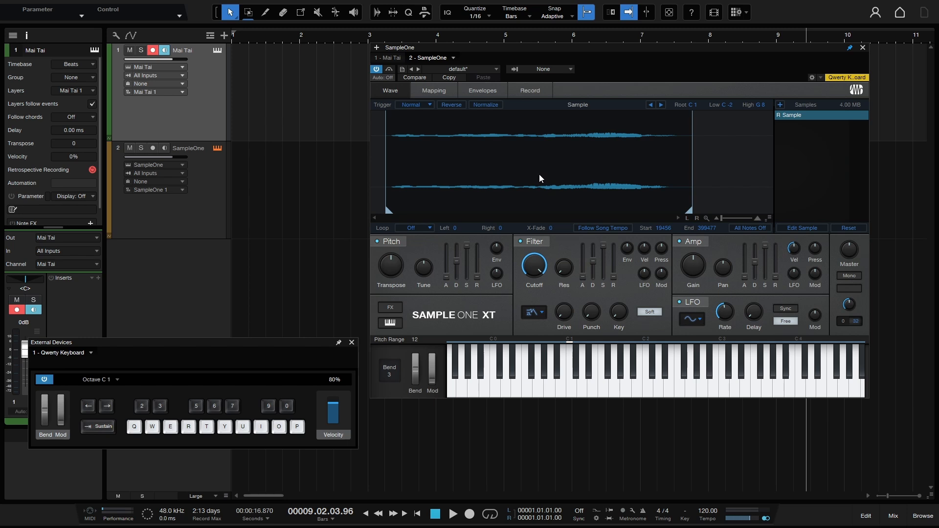
{"action": "right_click", "coordinate": [820, 113]}
{"action": "left_click", "coordinate": [844, 130]}
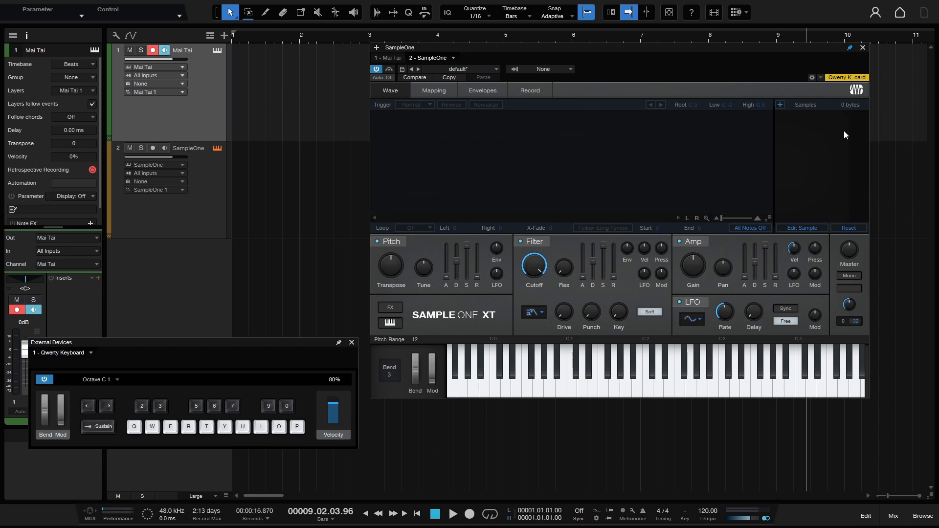
Enable Gate Record in SampleOne, raise the gate's open threshold to -8.3 dB, and test it with Mai Tai notes.
{"action": "left_click", "coordinate": [536, 92]}
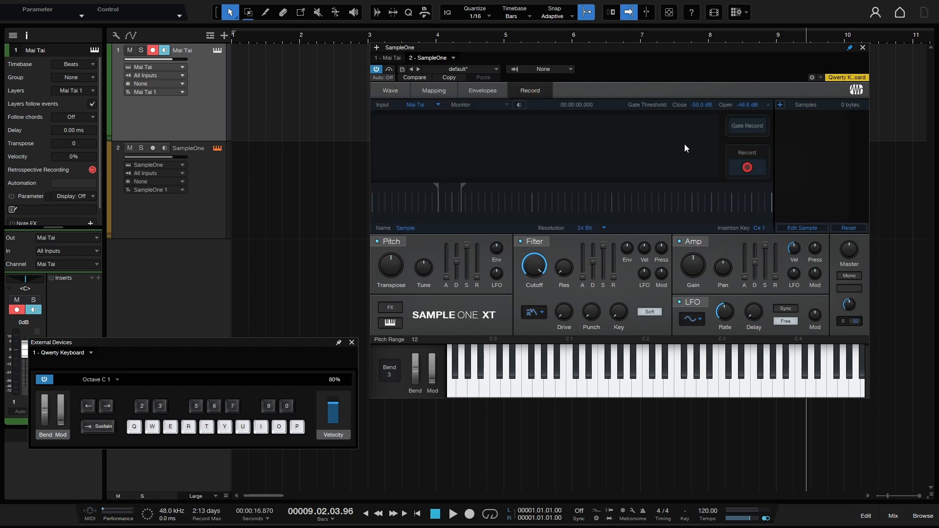
{"action": "left_click", "coordinate": [741, 127]}
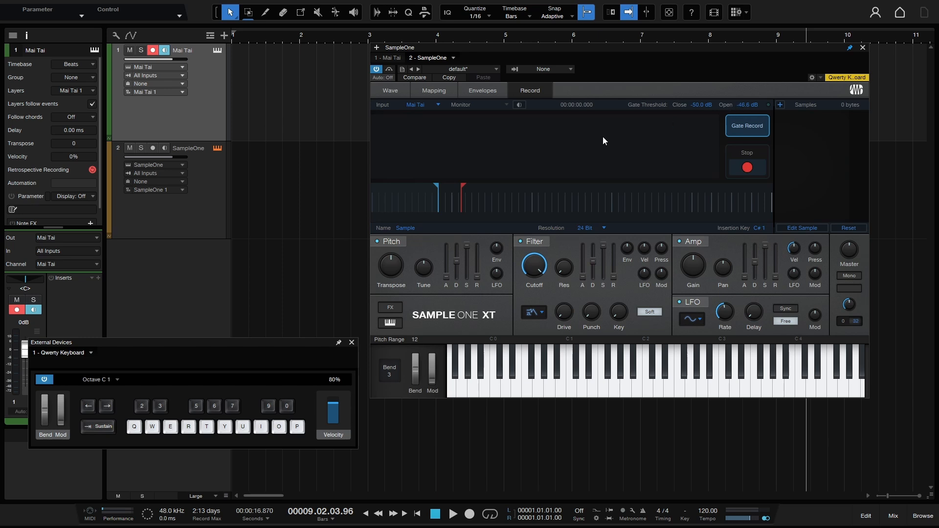
{"action": "left_click_drag", "start_coordinate": [460, 186], "coordinate": [501, 188]}
{"action": "left_click_drag", "start_coordinate": [501, 185], "coordinate": [716, 200]}
{"action": "key", "text": "t"}
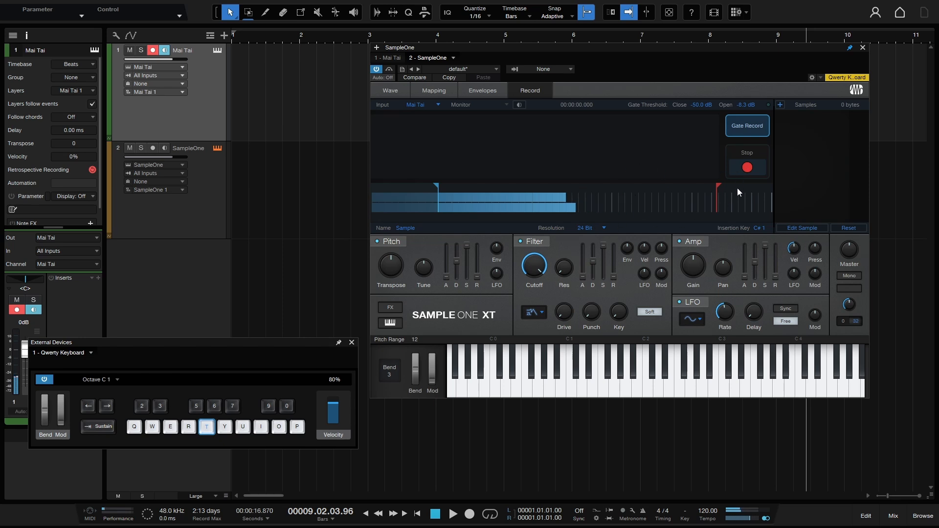
{"action": "key", "text": "w"}
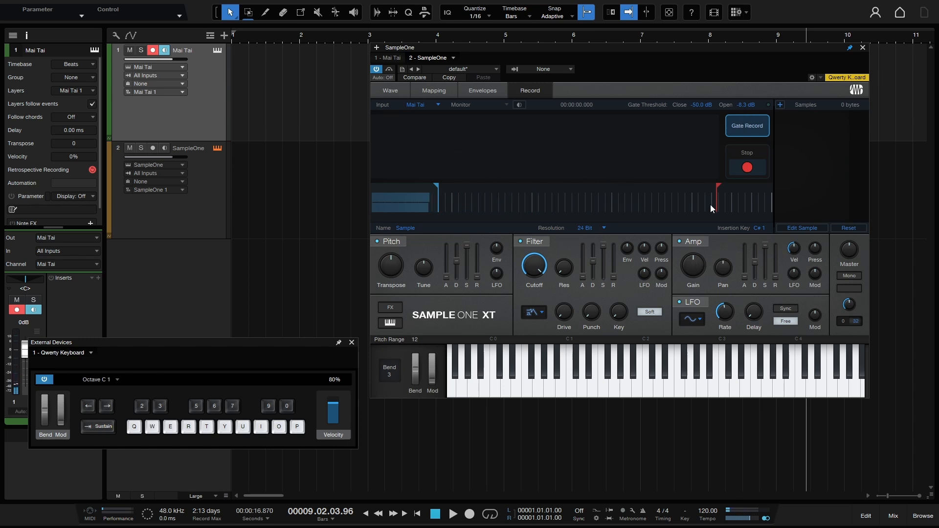
Set the gate thresholds to -53.9 dB close and -41.9 dB open, and record a gated sample by playing Mai Tai.
{"action": "left_click_drag", "start_coordinate": [744, 107], "coordinate": [745, 117]}
{"action": "left_click_drag", "start_coordinate": [670, 187], "coordinate": [412, 186]}
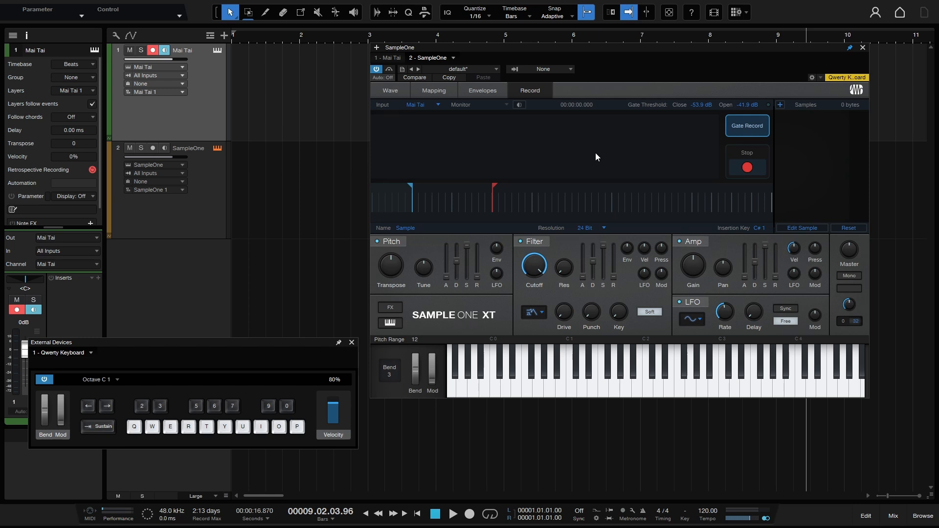
{"action": "left_click", "coordinate": [744, 129]}
{"action": "left_click", "coordinate": [745, 128]}
{"action": "key", "text": "y"}
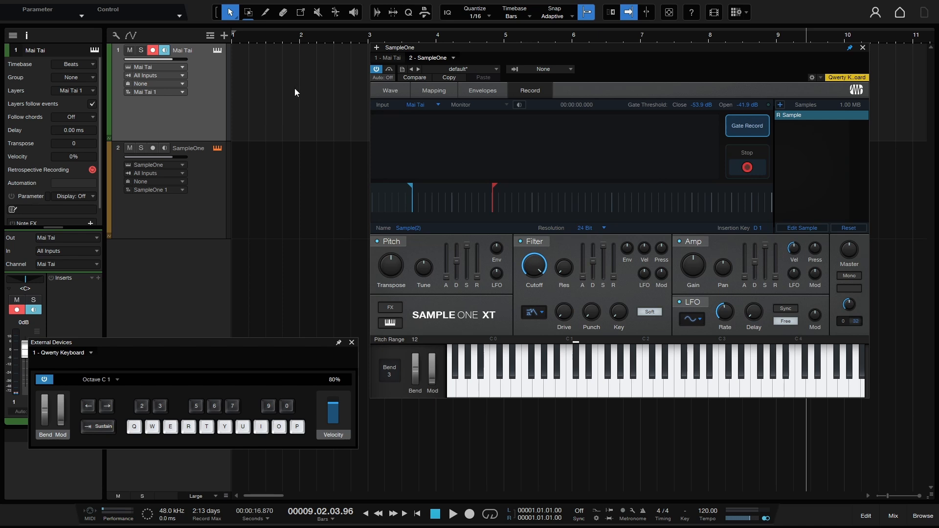
Set the gated sample's root key to C 3 and its mapping range from C -2 to G 8.
{"action": "left_click", "coordinate": [390, 91]}
{"action": "left_click", "coordinate": [626, 377]}
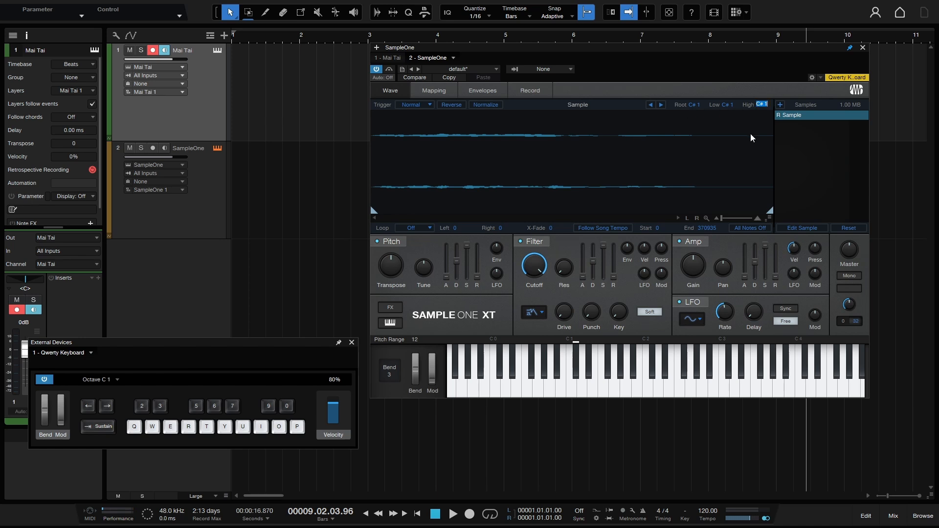
{"action": "type", "text": "c3"}
{"action": "key", "text": "Return"}
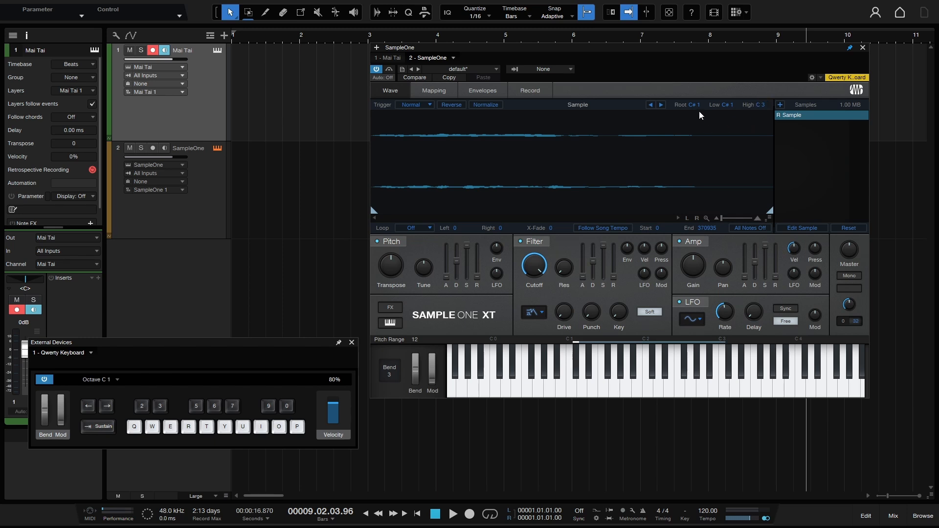
{"action": "left_click_drag", "start_coordinate": [695, 106], "coordinate": [703, 164]}
{"action": "left_click_drag", "start_coordinate": [728, 110], "coordinate": [729, 5]}
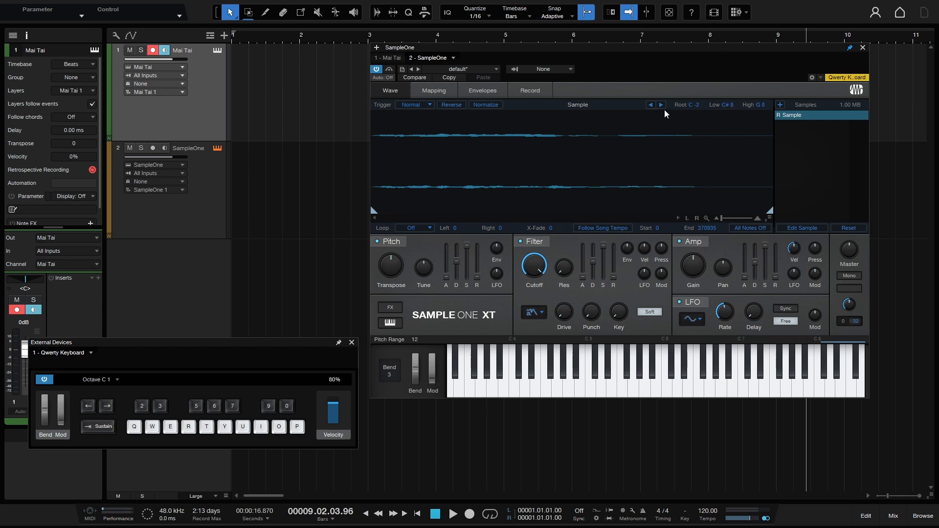
{"action": "left_click_drag", "start_coordinate": [728, 104], "coordinate": [728, 94]}
{"action": "double_click", "coordinate": [694, 106]}
{"action": "type", "text": "c3"}
{"action": "key", "text": "Return"}
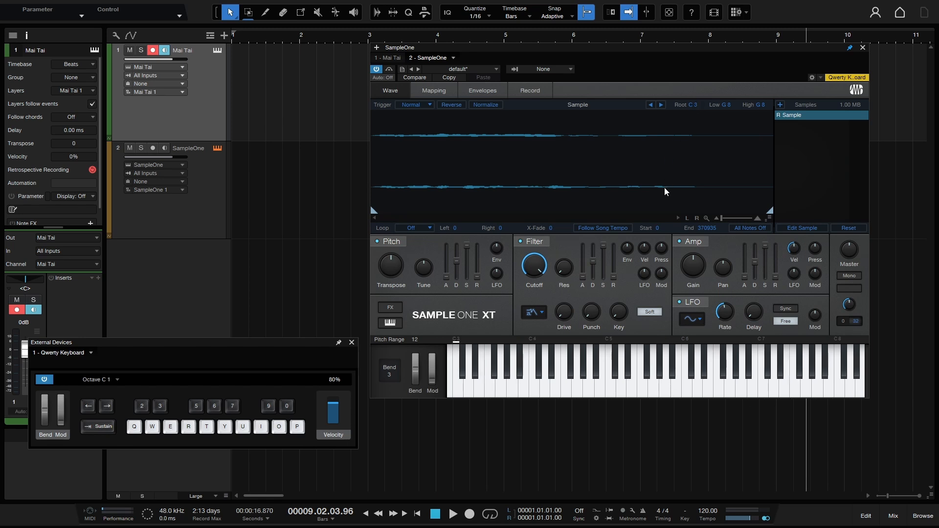
{"action": "left_click", "coordinate": [727, 106]}
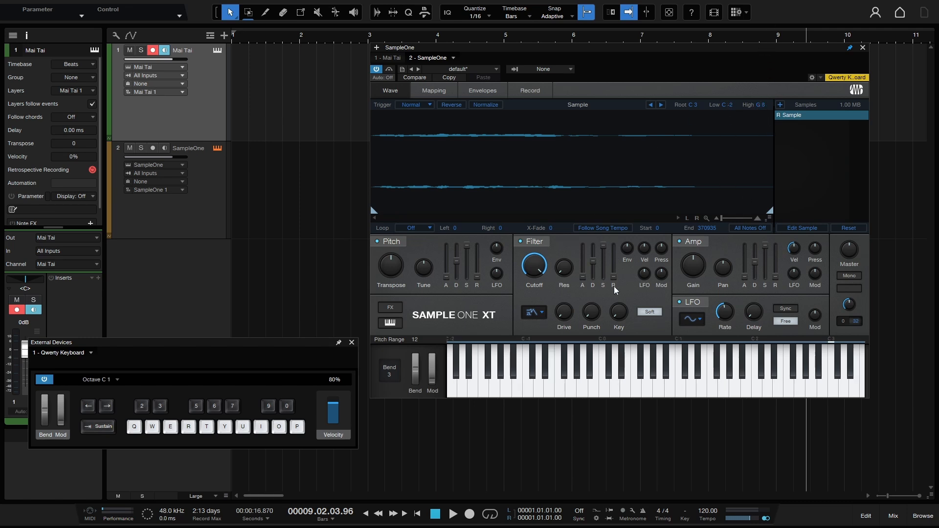
Audition the gated sample at higher and lower pitches across SampleOne's keyboard.
{"action": "scroll", "coordinate": [739, 378], "scroll_direction": "down", "scroll_amount": 1}
{"action": "scroll", "coordinate": [746, 389], "scroll_direction": "down", "scroll_amount": 4}
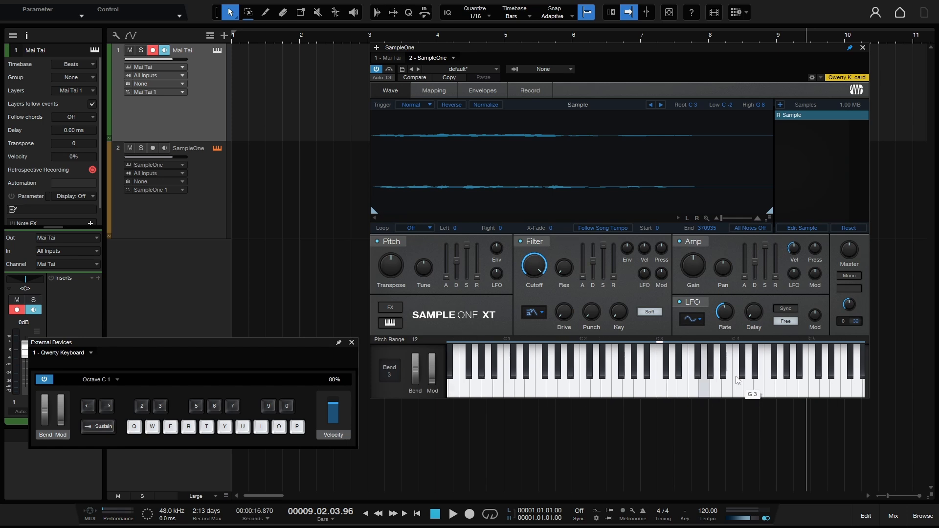
{"action": "left_click", "coordinate": [705, 392]}
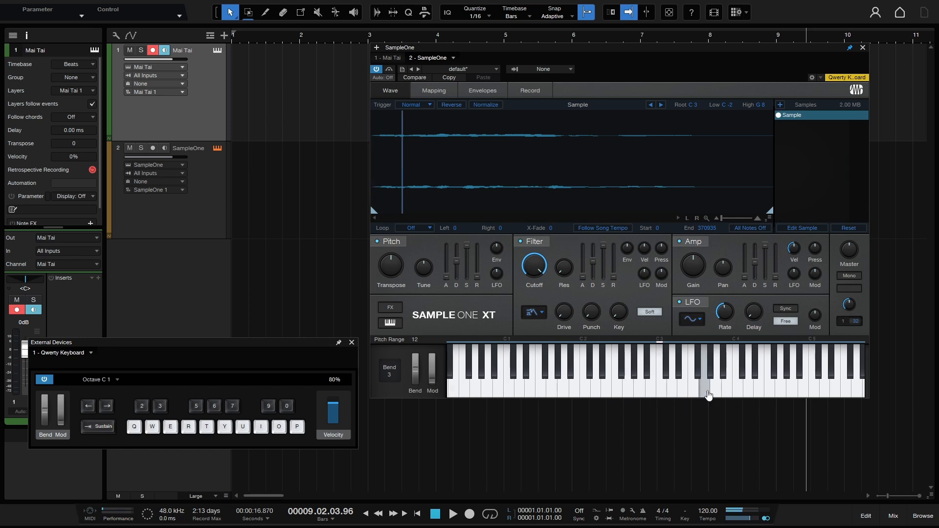
{"action": "left_click", "coordinate": [744, 394]}
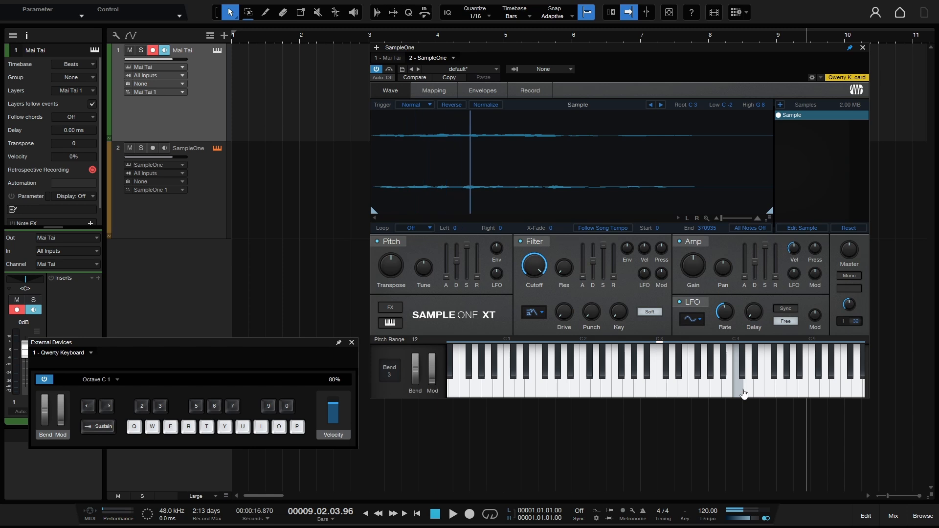
{"action": "left_click", "coordinate": [771, 394]}
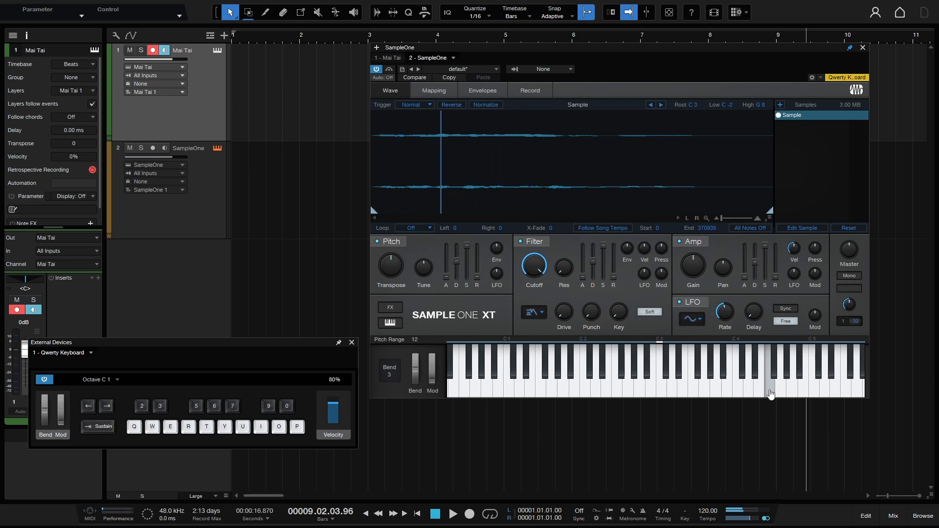
{"action": "left_click_drag", "start_coordinate": [512, 395], "coordinate": [522, 393]}
{"action": "left_click", "coordinate": [560, 394]}
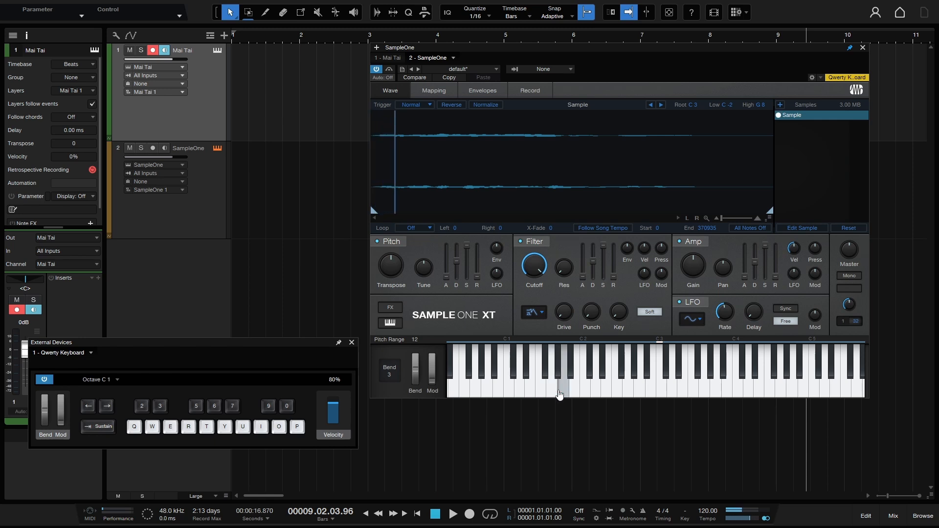
{"action": "left_click", "coordinate": [595, 395]}
{"action": "left_click", "coordinate": [596, 395]}
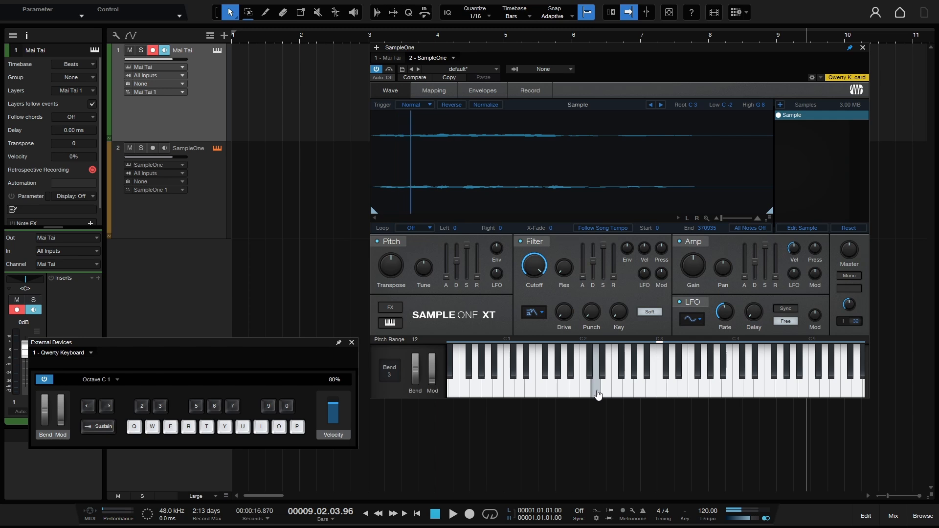
{"action": "left_click", "coordinate": [629, 395]}
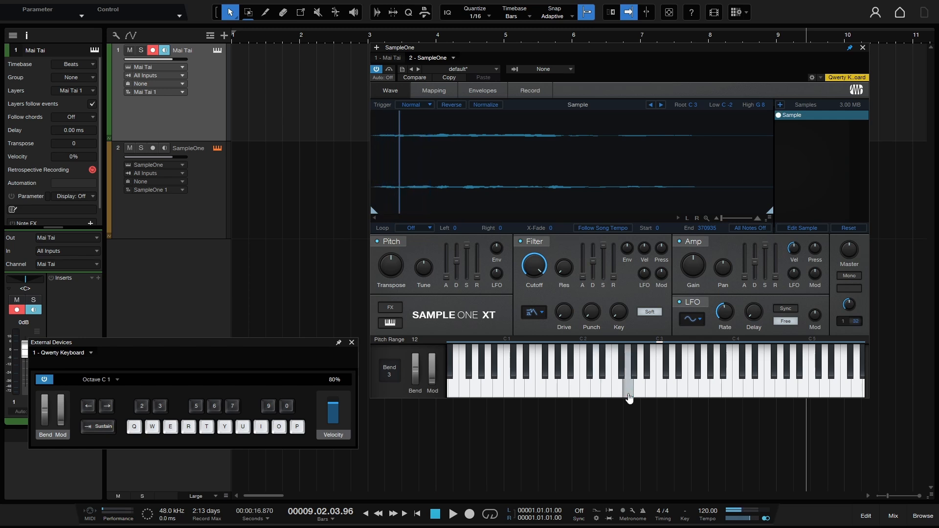